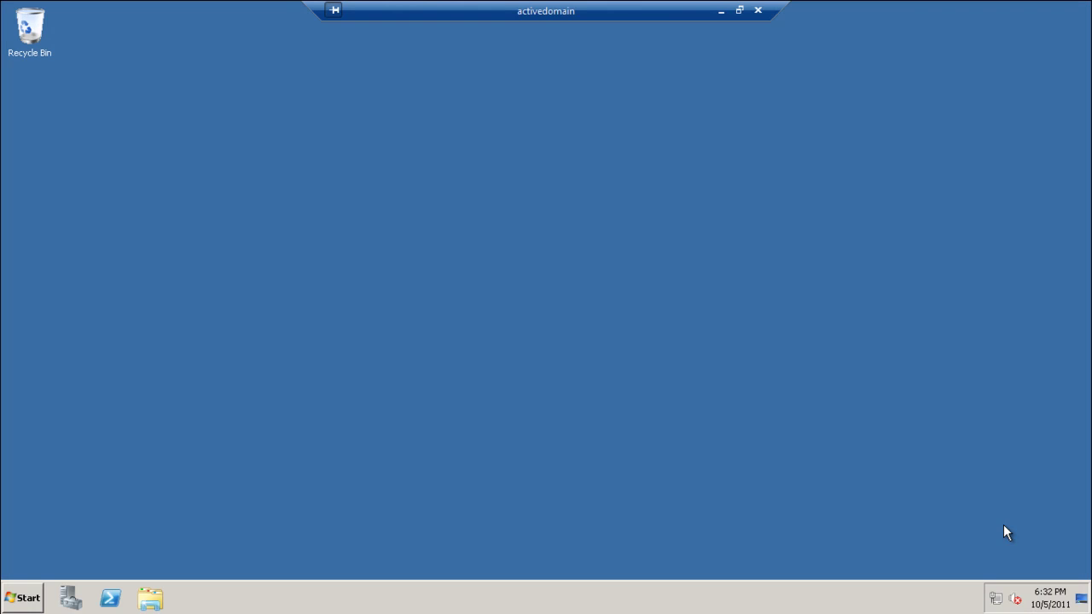
- Start adding a server role in Server Manager and choose the Web Server (IIS) role
click(70, 597)
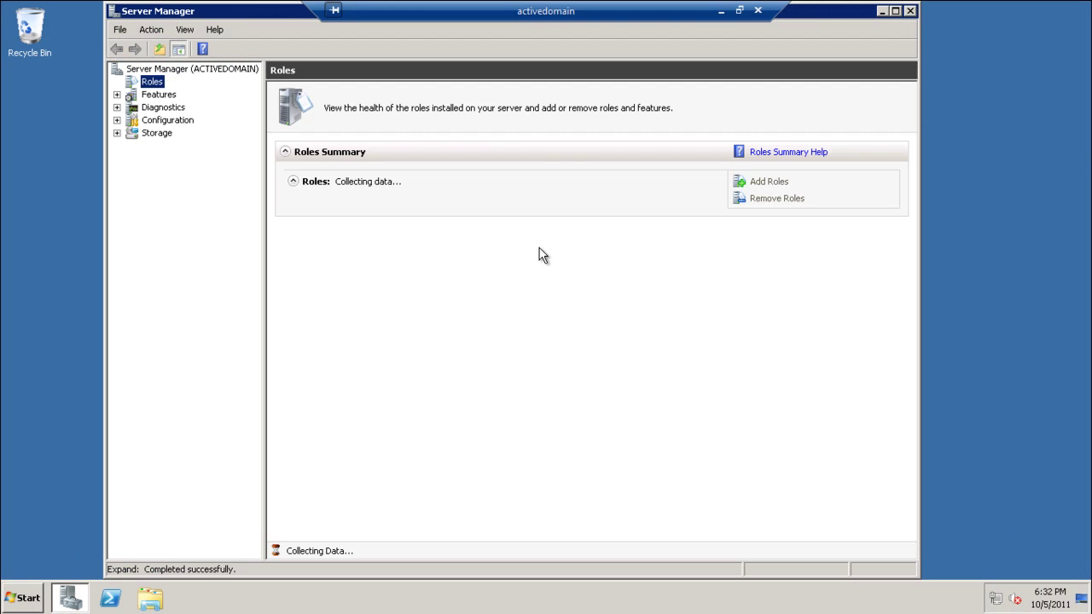
click(759, 184)
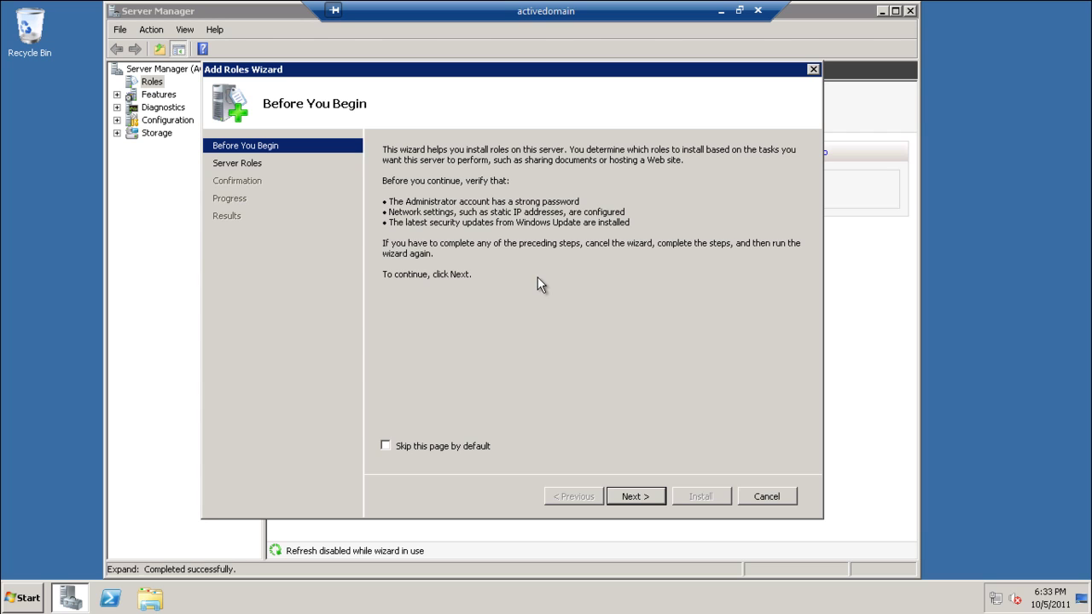
click(633, 497)
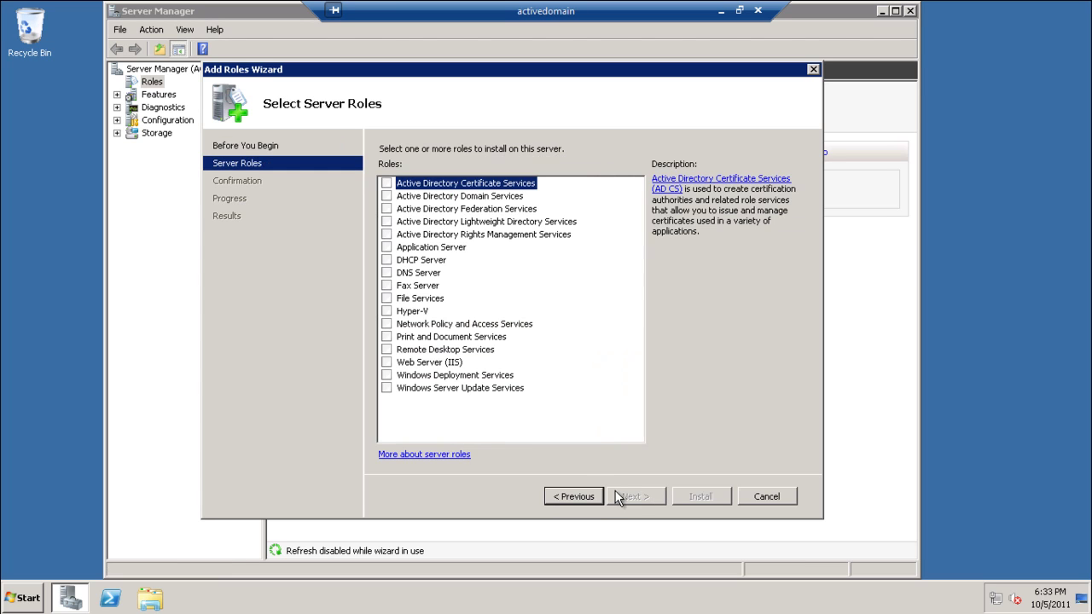
click(451, 365)
click(386, 362)
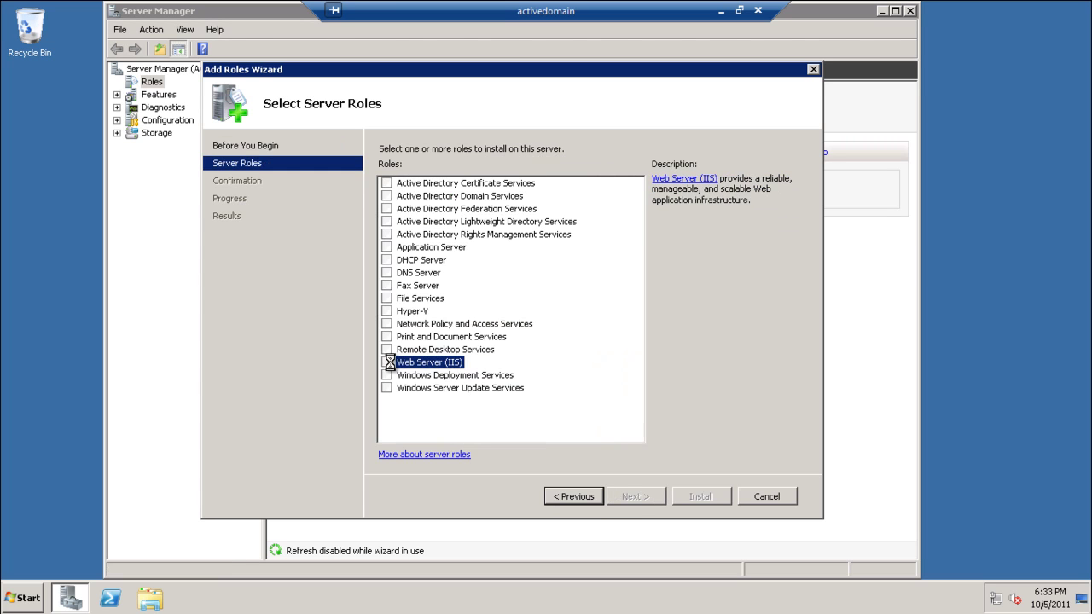
click(656, 497)
click(656, 500)
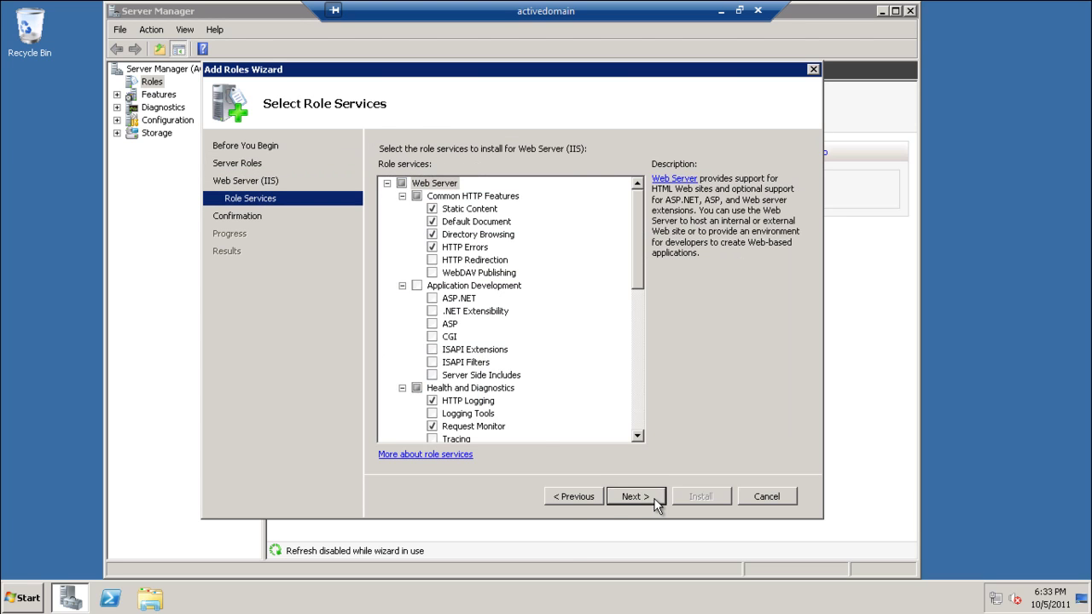
- Select the ASP.NET role service with its required services, and the Management Service under Management Tools
click(432, 297)
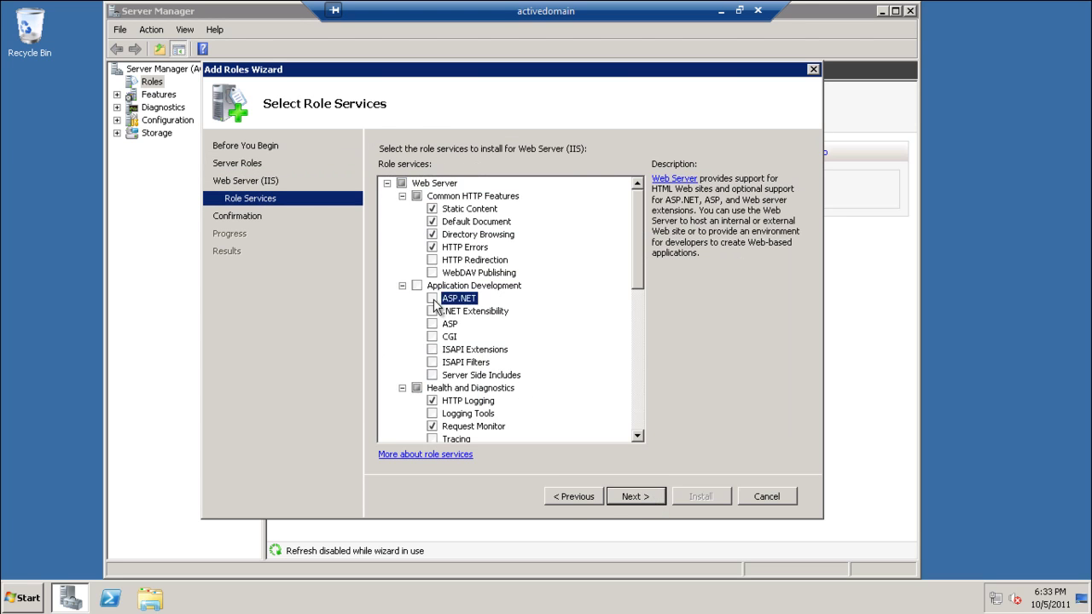
click(570, 368)
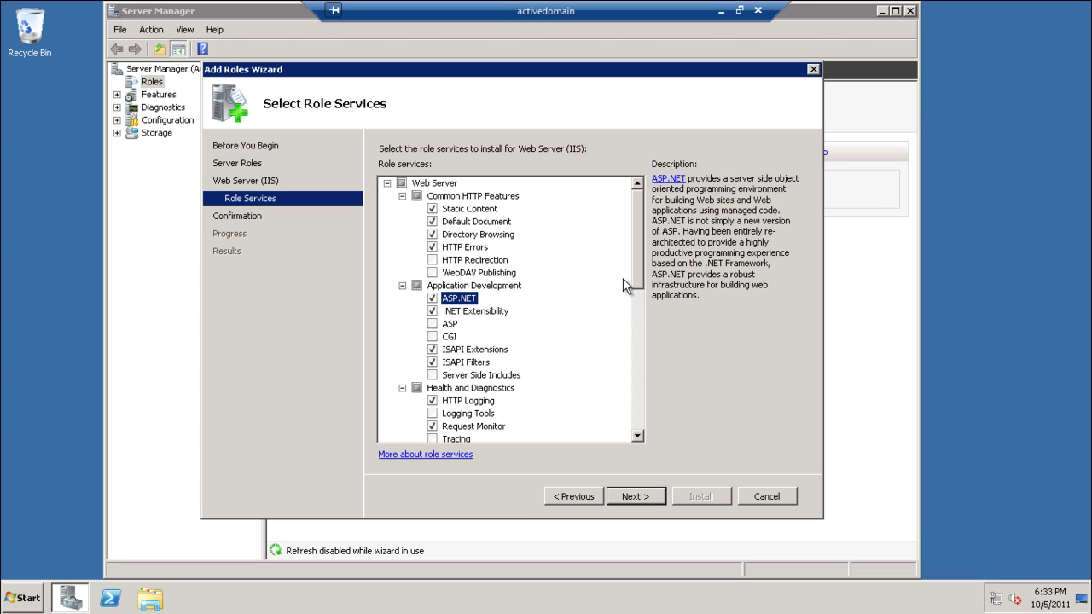
drag(633, 292, 636, 391)
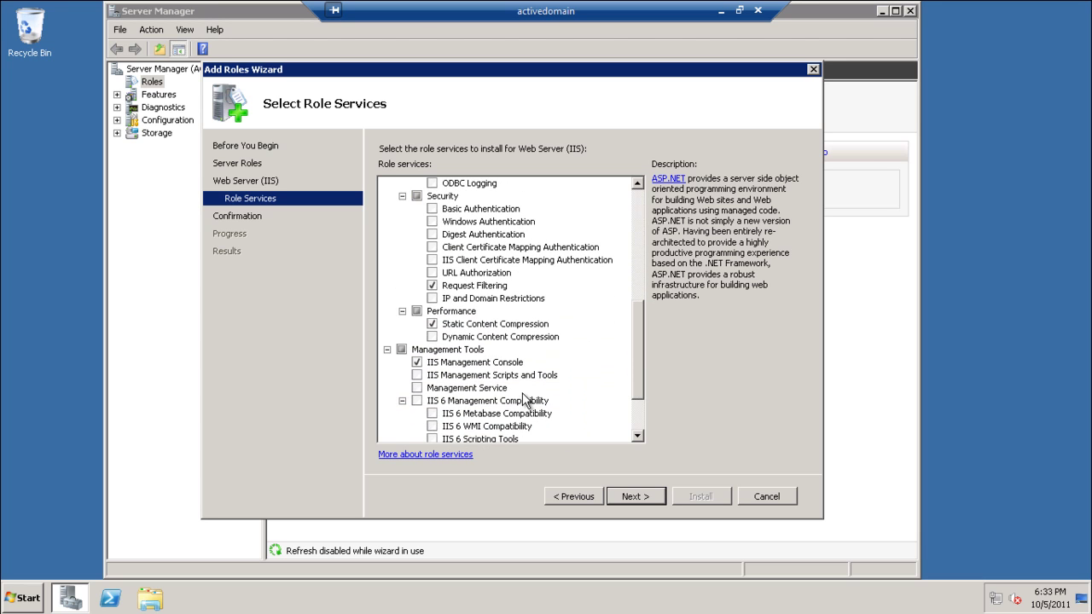
click(417, 388)
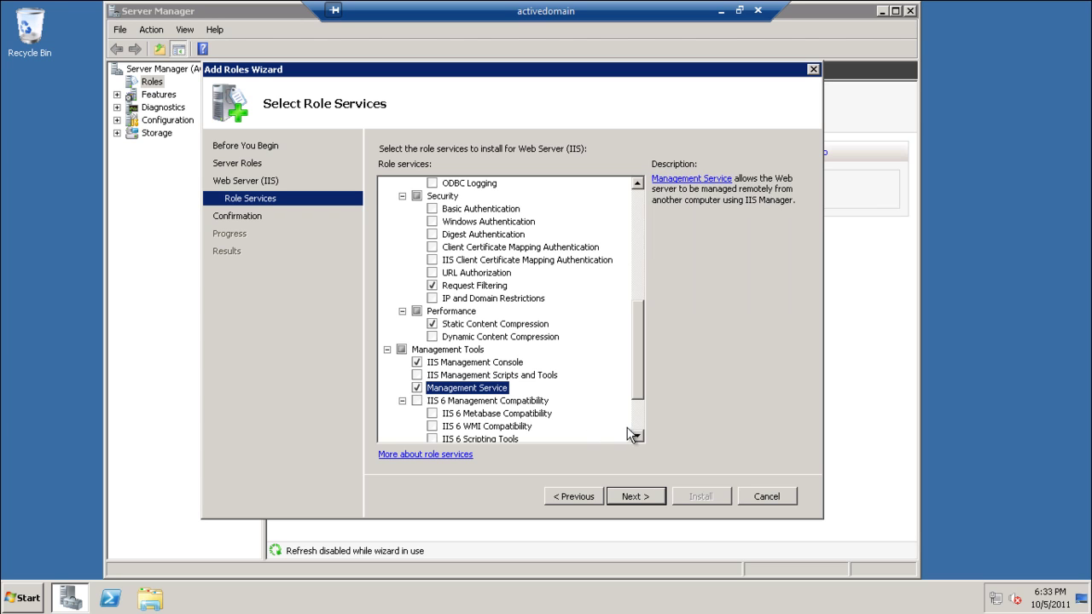
scroll(634, 384, down, 2)
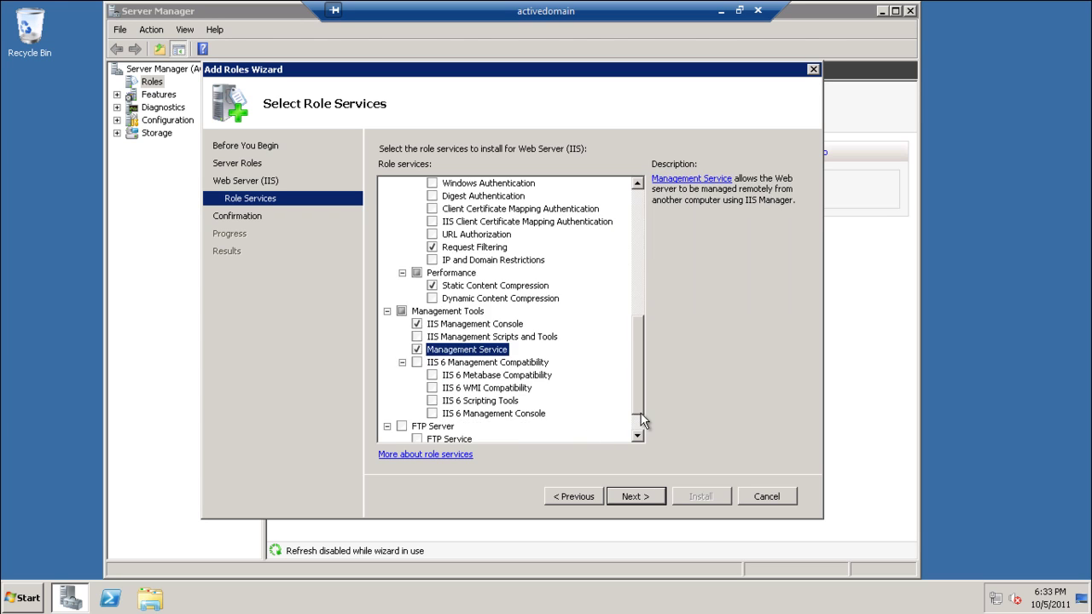
- Install the selected Web Server (IIS) role services and close the wizard when installation completes
click(625, 497)
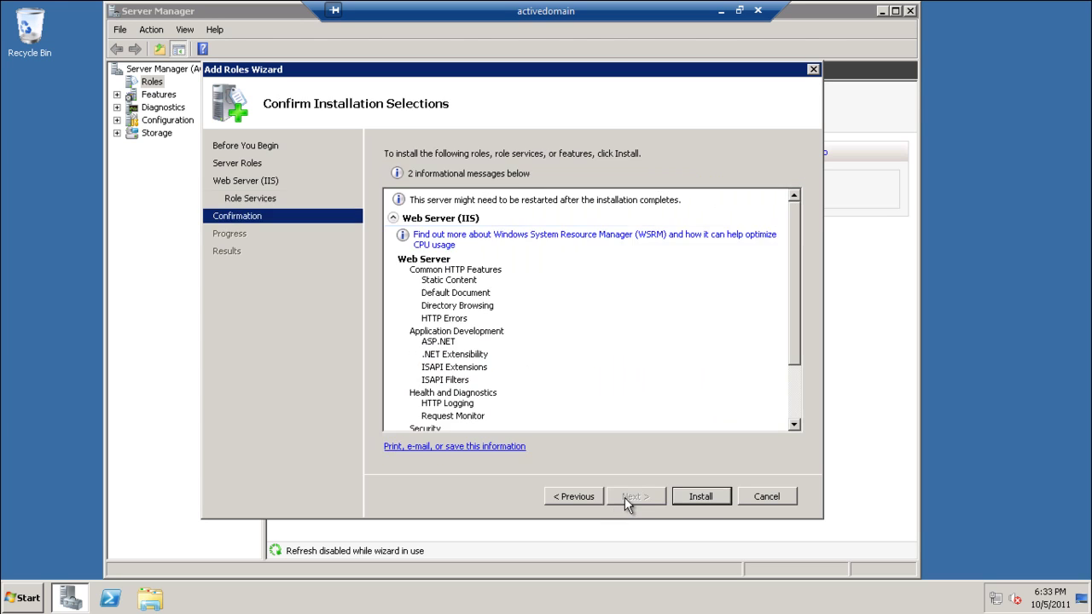
click(695, 500)
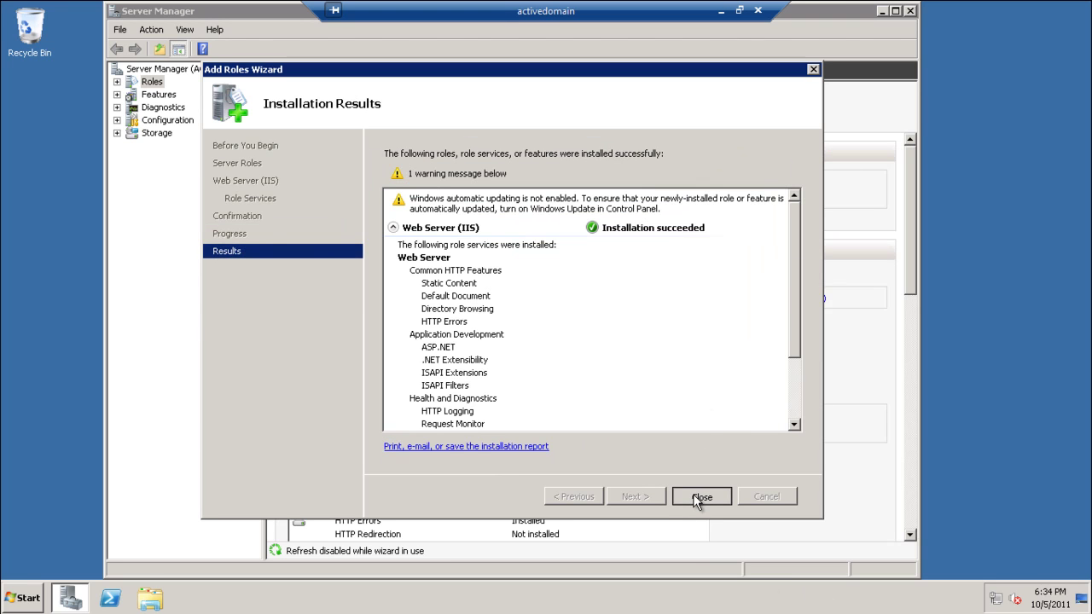
click(695, 497)
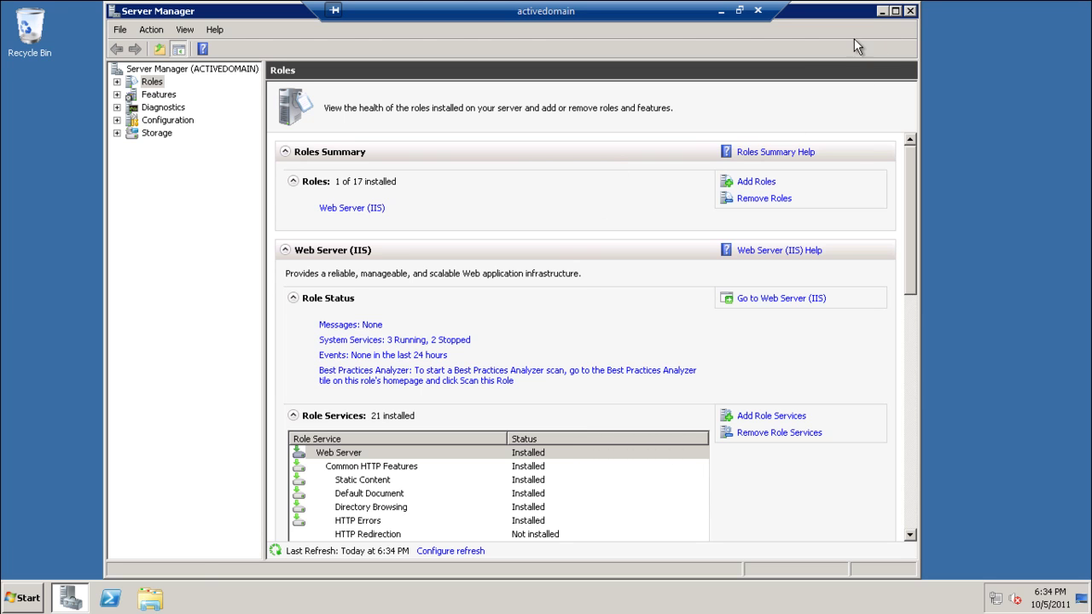
- Launch IIS Manager and view the ACTIVEDOMAIN server's home page in a maximized window
click(35, 600)
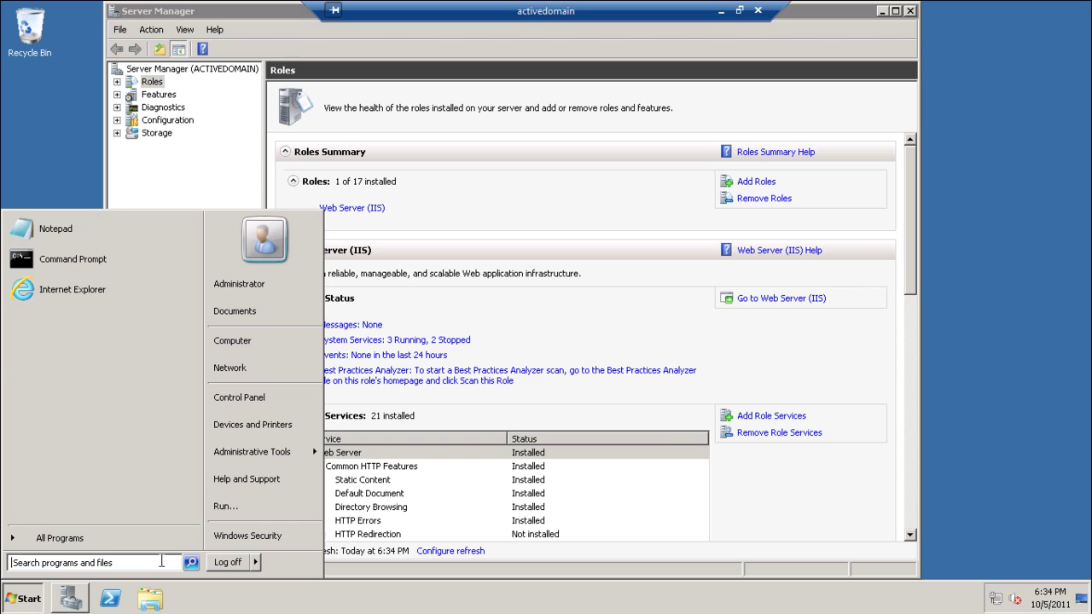
click(236, 507)
click(141, 548)
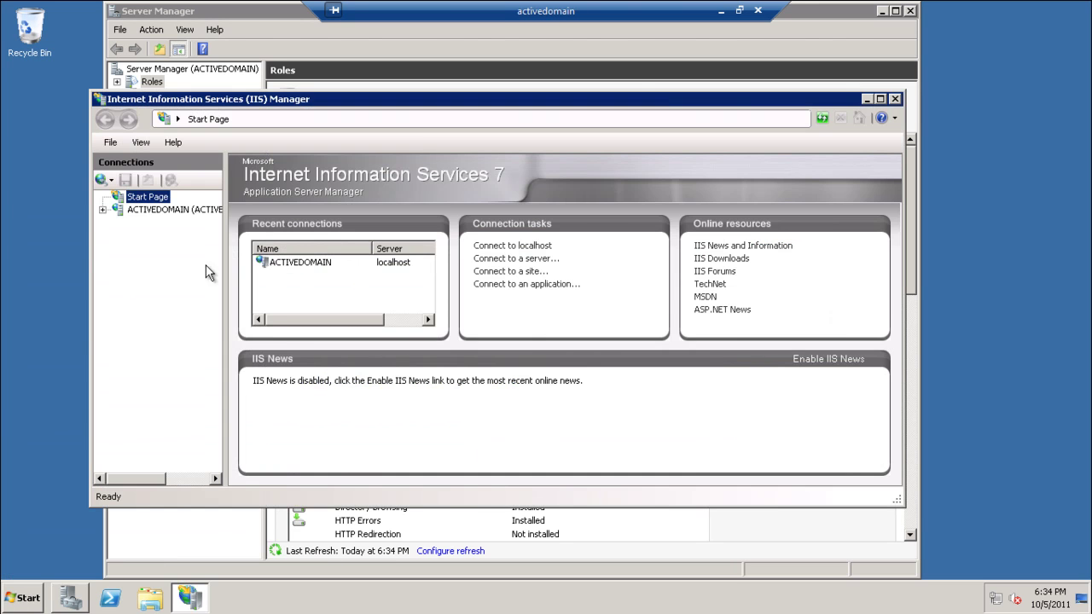
click(155, 210)
double_click(456, 101)
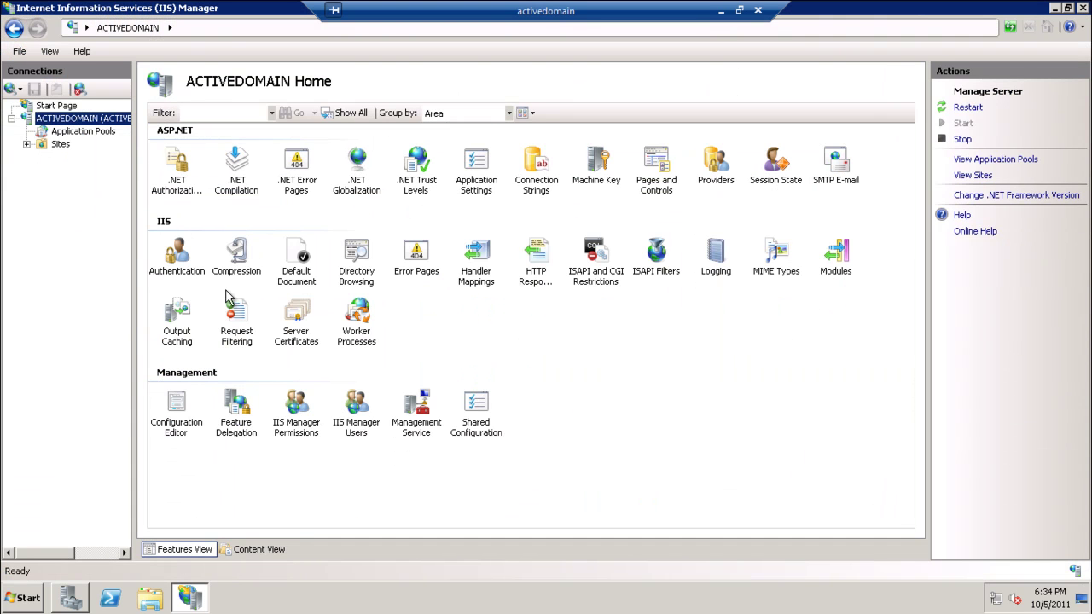
- Run the WebDeploy_x64_en-US installer from the C: drive and accept its license agreement
click(16, 606)
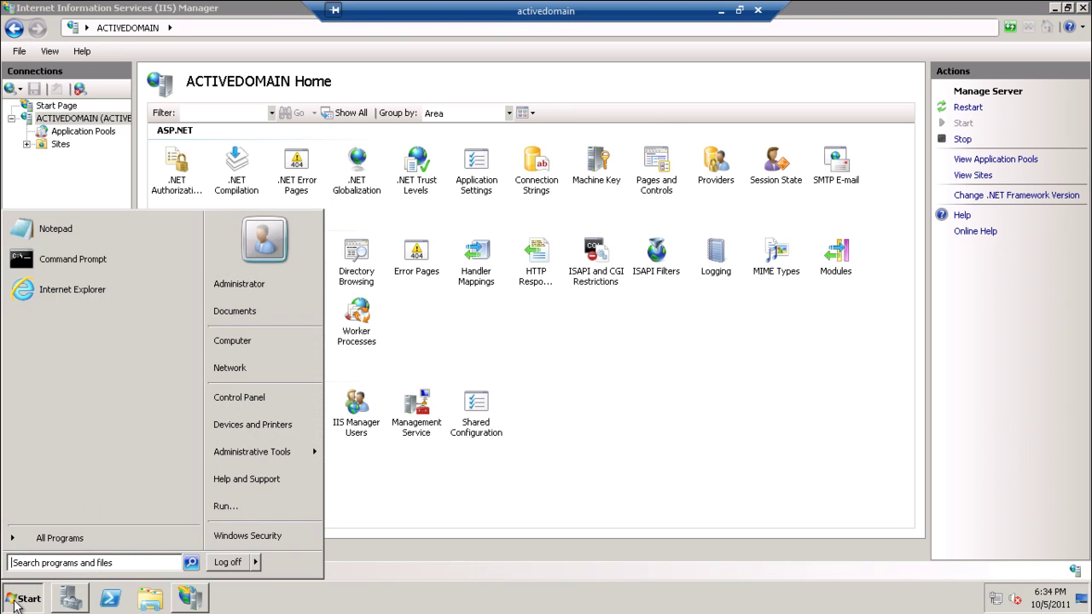
click(252, 340)
double_click(457, 171)
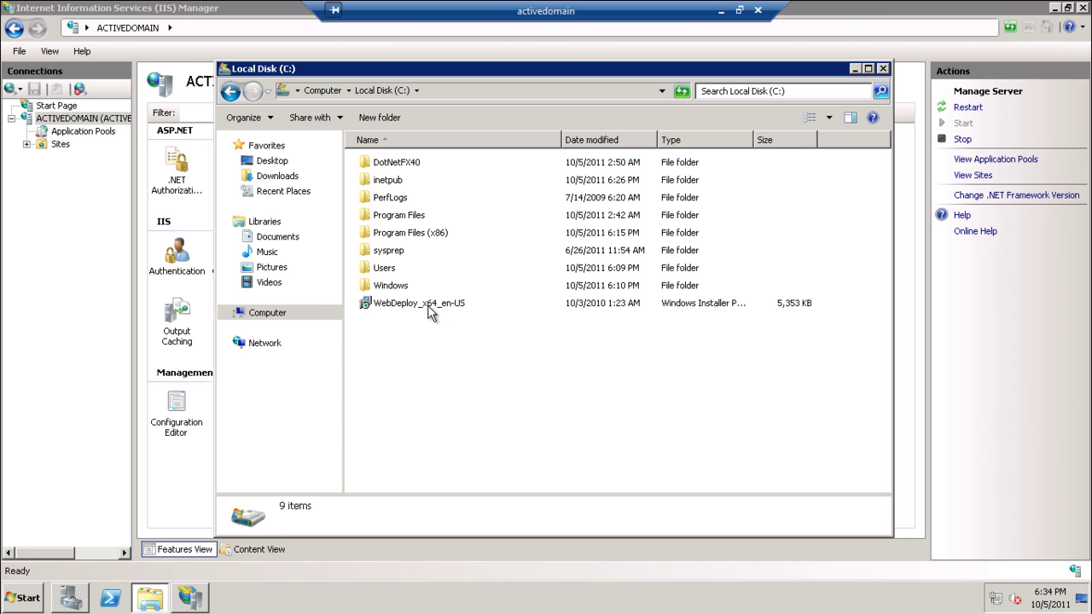
double_click(429, 307)
click(589, 311)
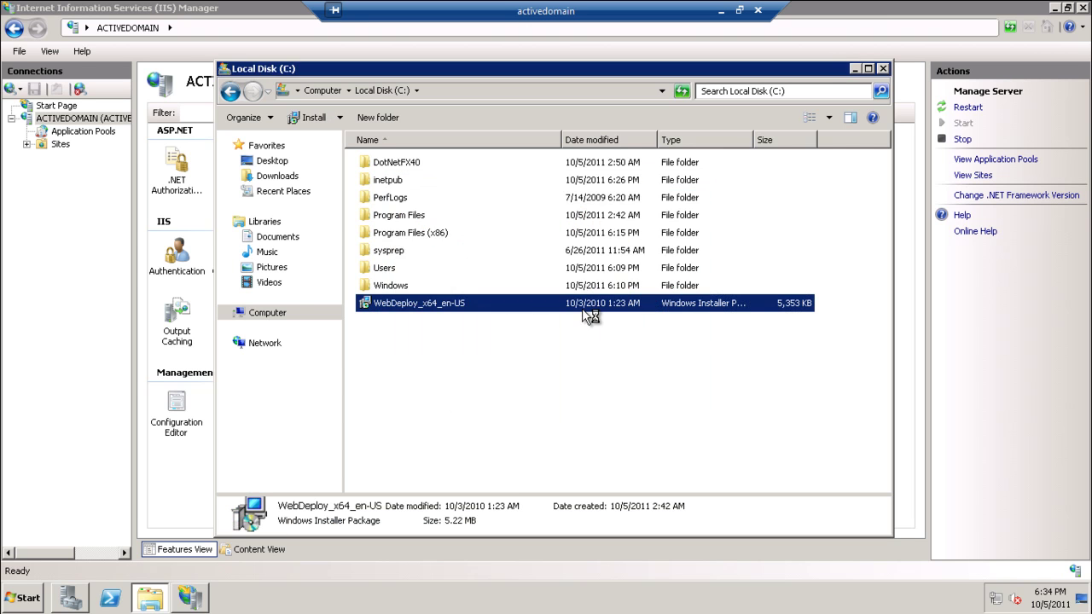
click(610, 419)
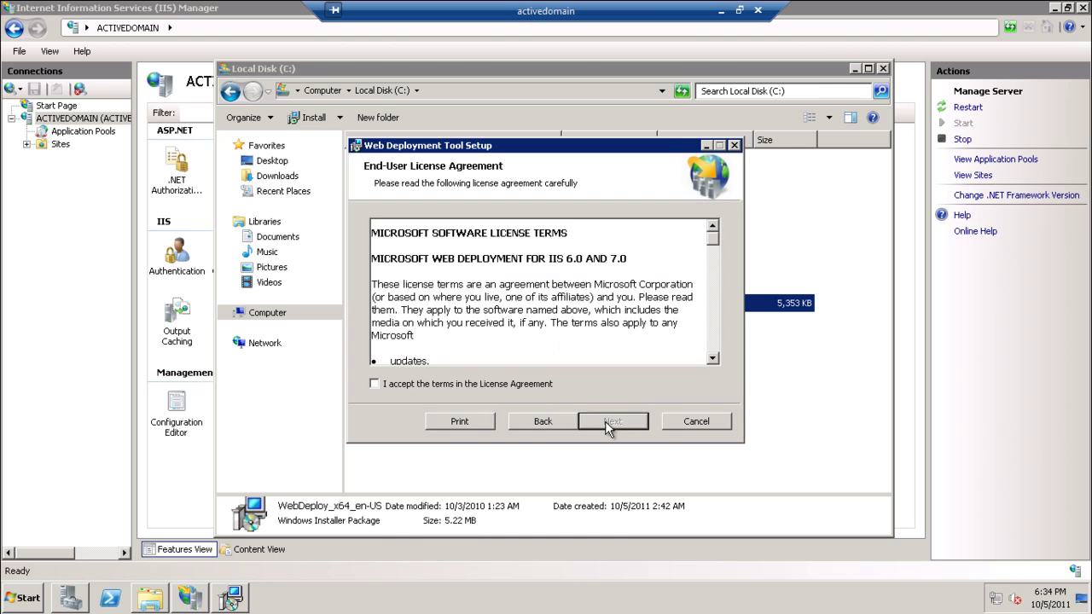
click(485, 387)
click(598, 417)
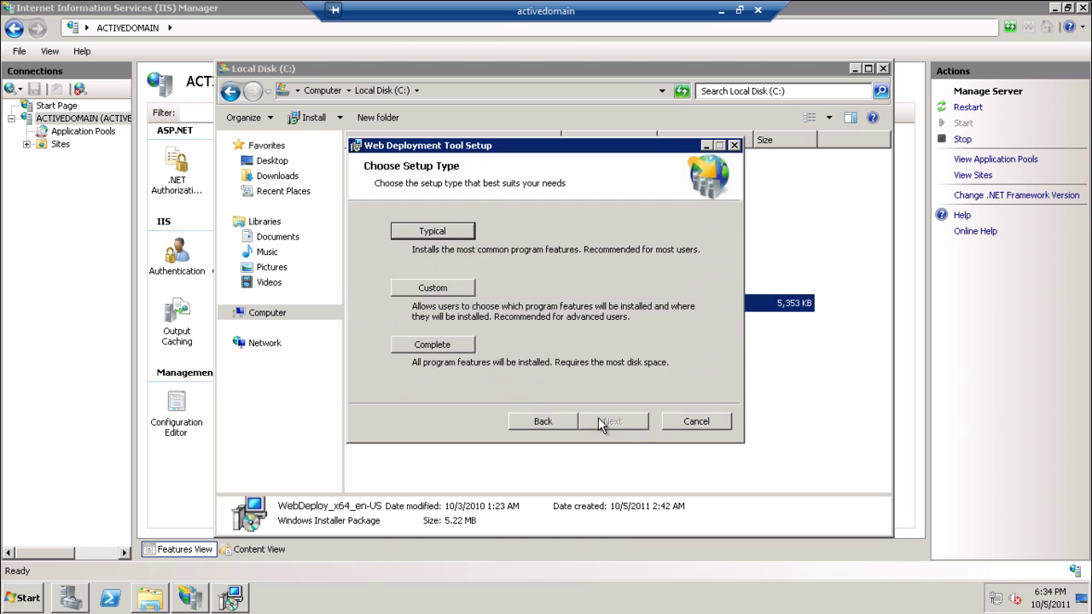
- Install the Web Deployment Tool with a custom setup that puts the entire Web Deployment Framework feature on the local hard drive
click(458, 290)
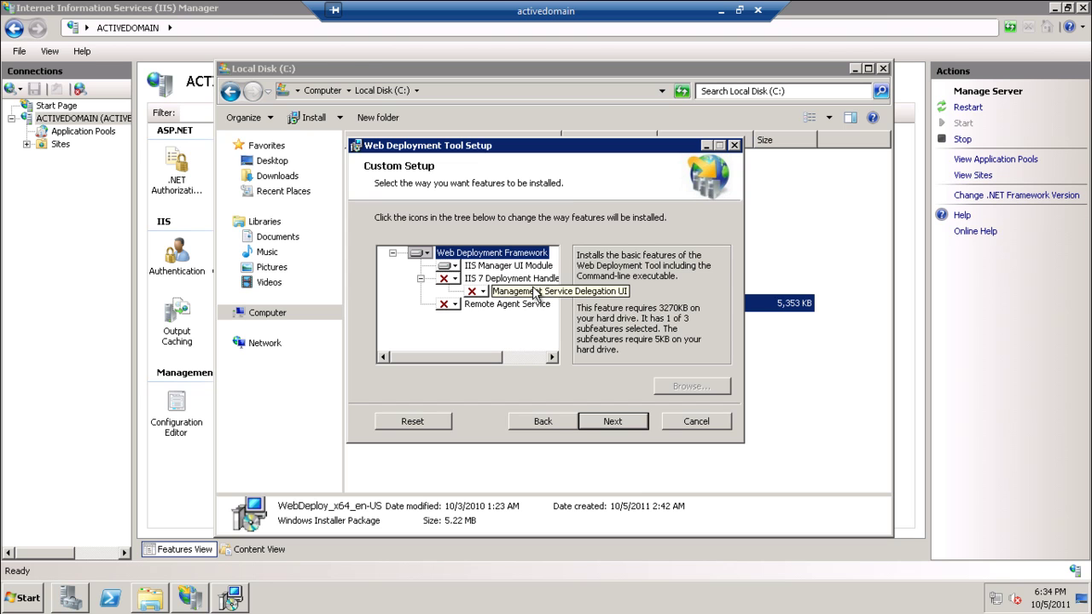
click(428, 254)
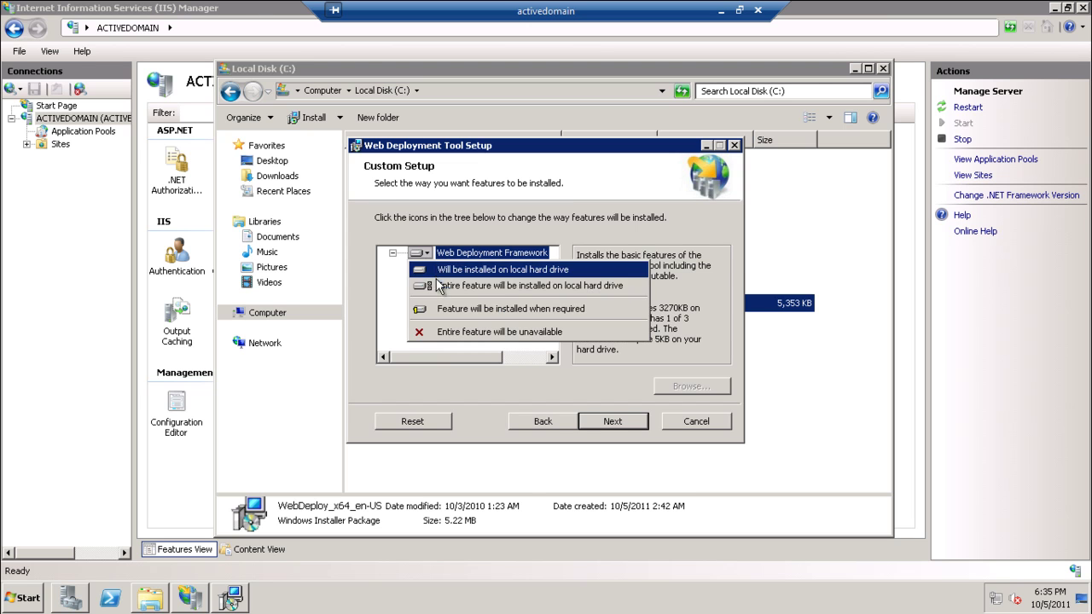
click(437, 283)
click(610, 424)
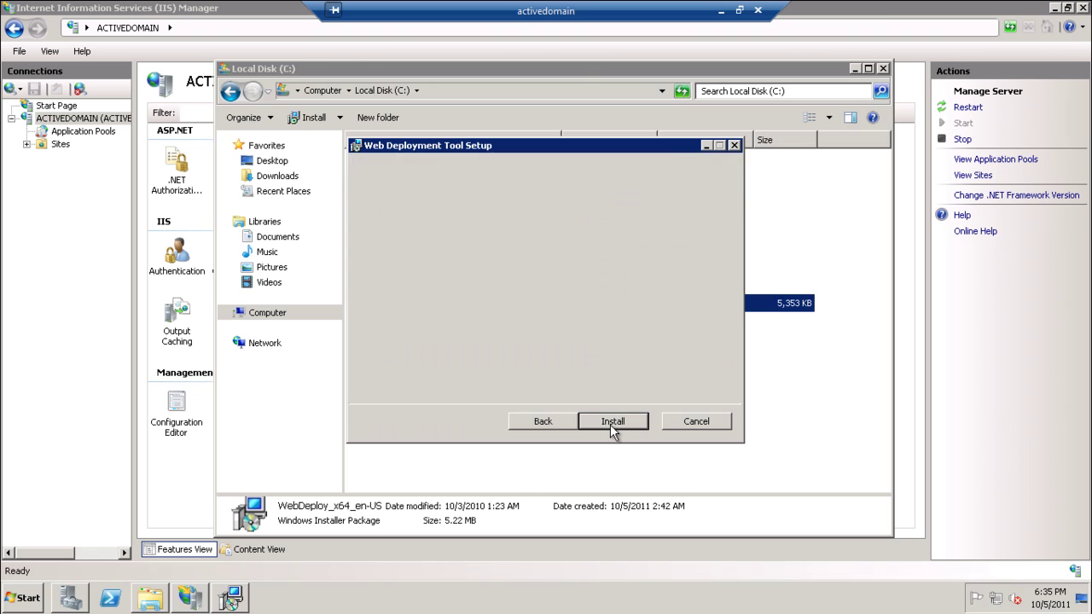
click(610, 424)
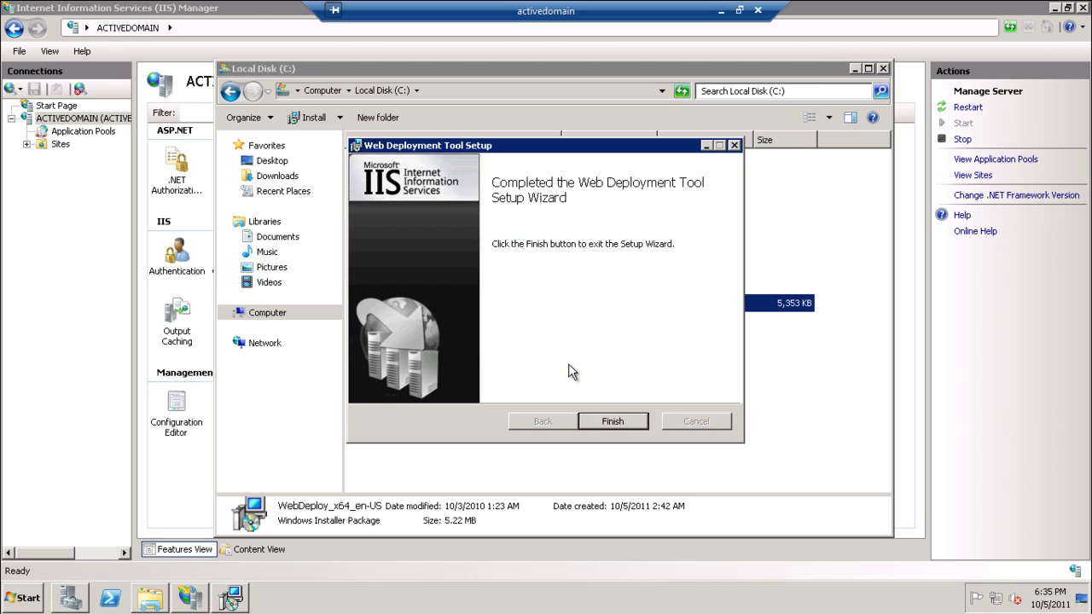
click(597, 420)
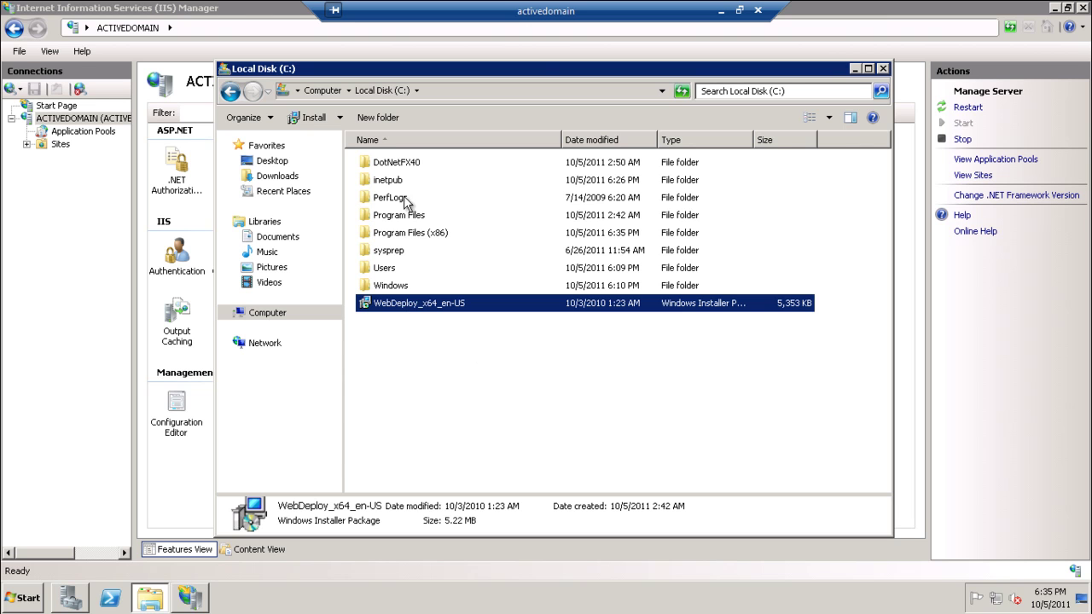
- Launch dotNetFx40_Full_x86_x64 from the DotNetFX40 folder and close IIS Manager while the files extract
double_click(414, 164)
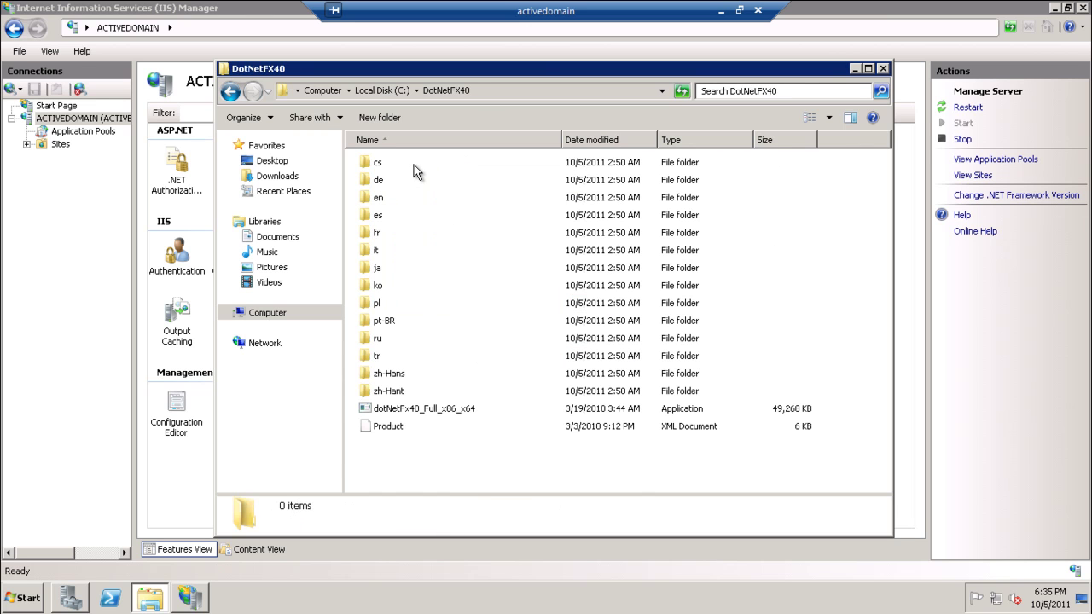
double_click(435, 412)
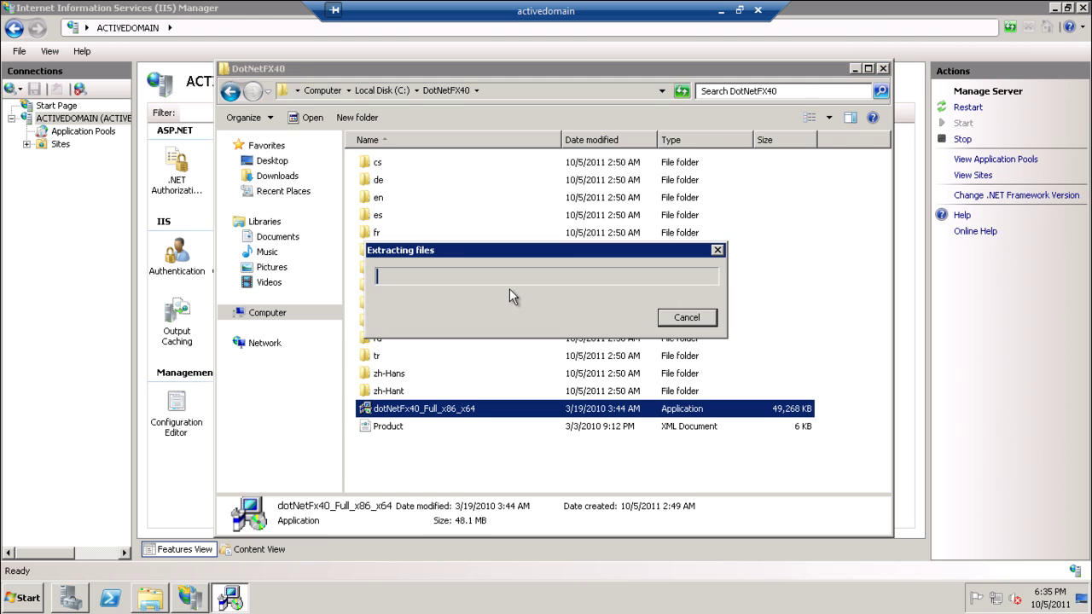
click(88, 264)
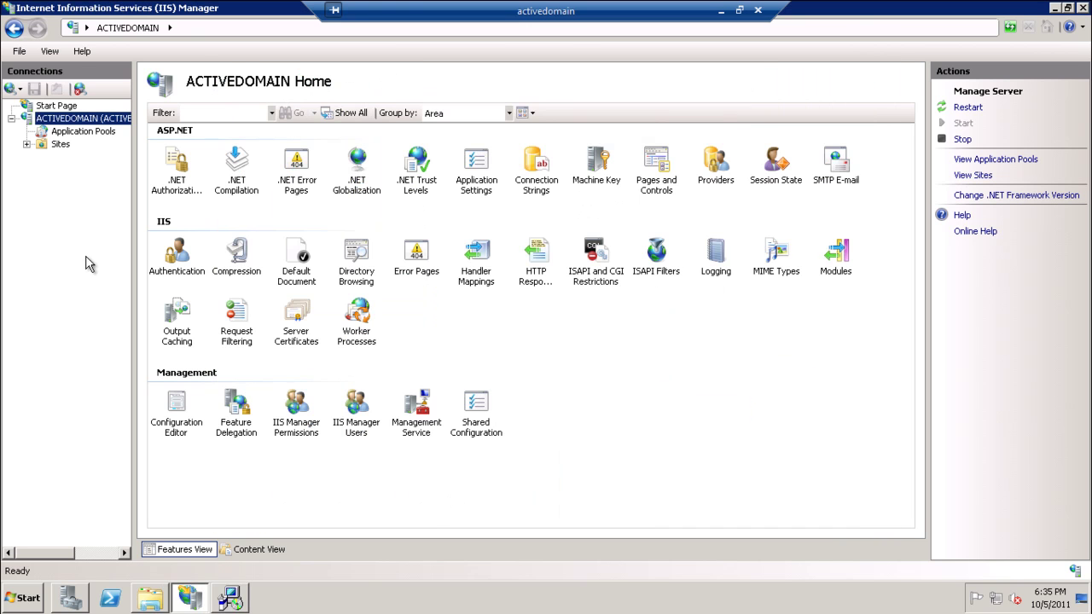
key(alt+F4)
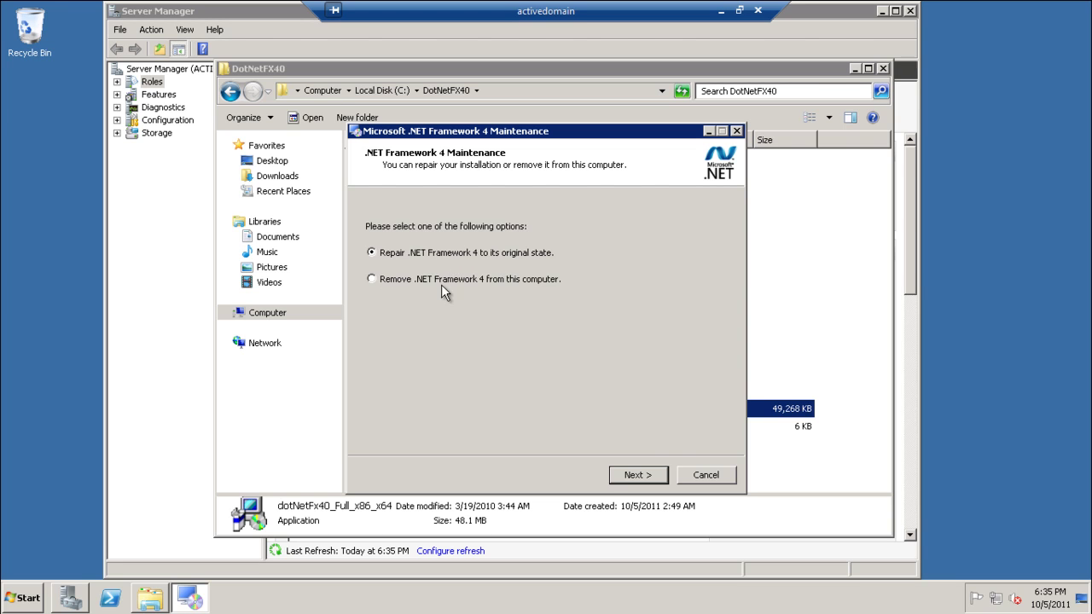
- Cancel the .NET Framework 4 maintenance wizard and close the DotNetFX40 folder window
click(701, 479)
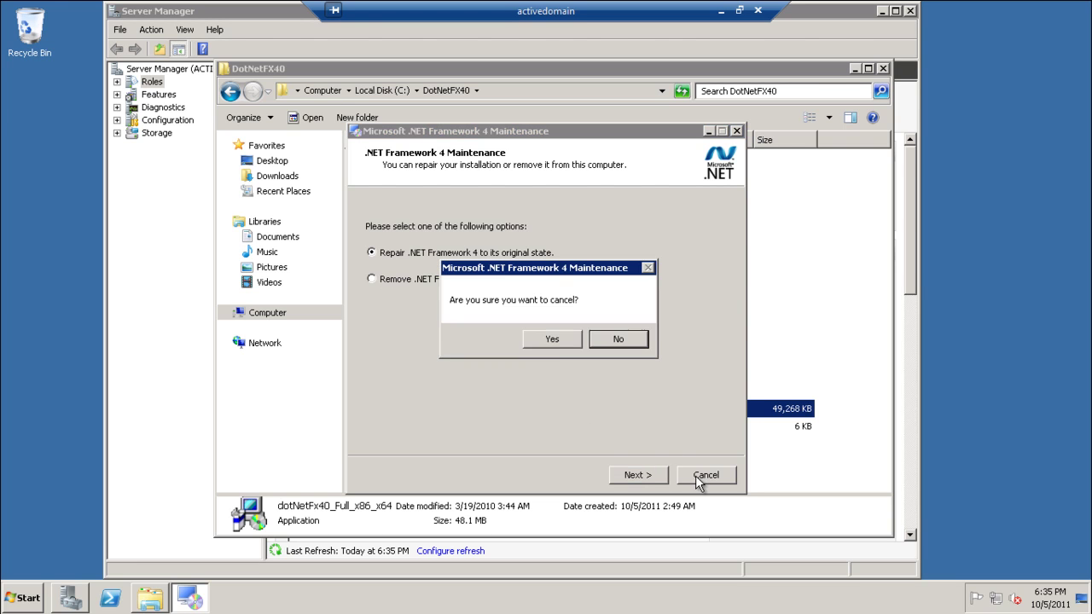
click(554, 344)
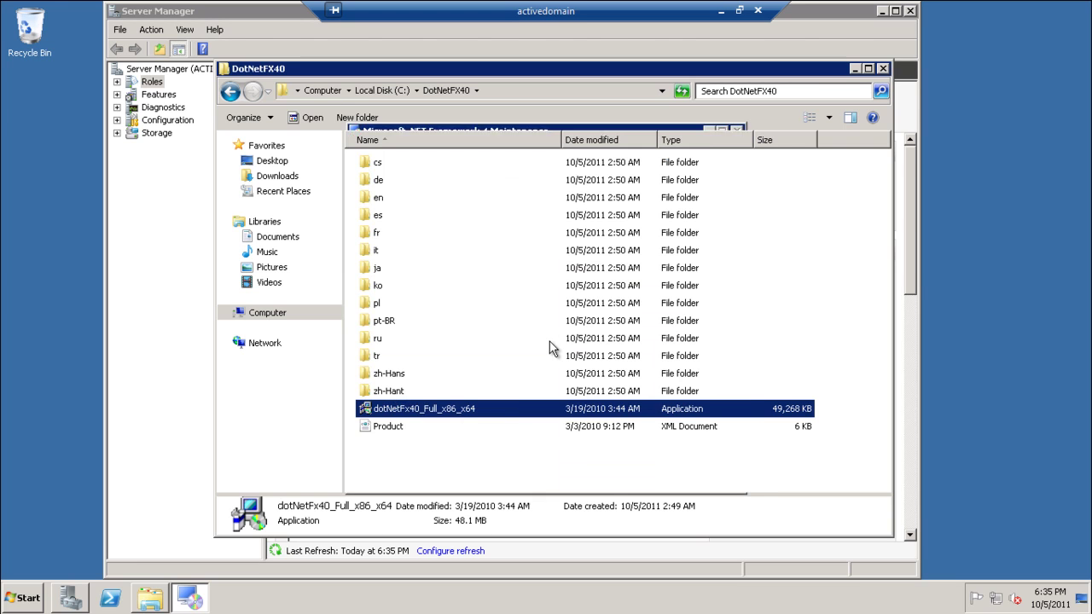
click(882, 68)
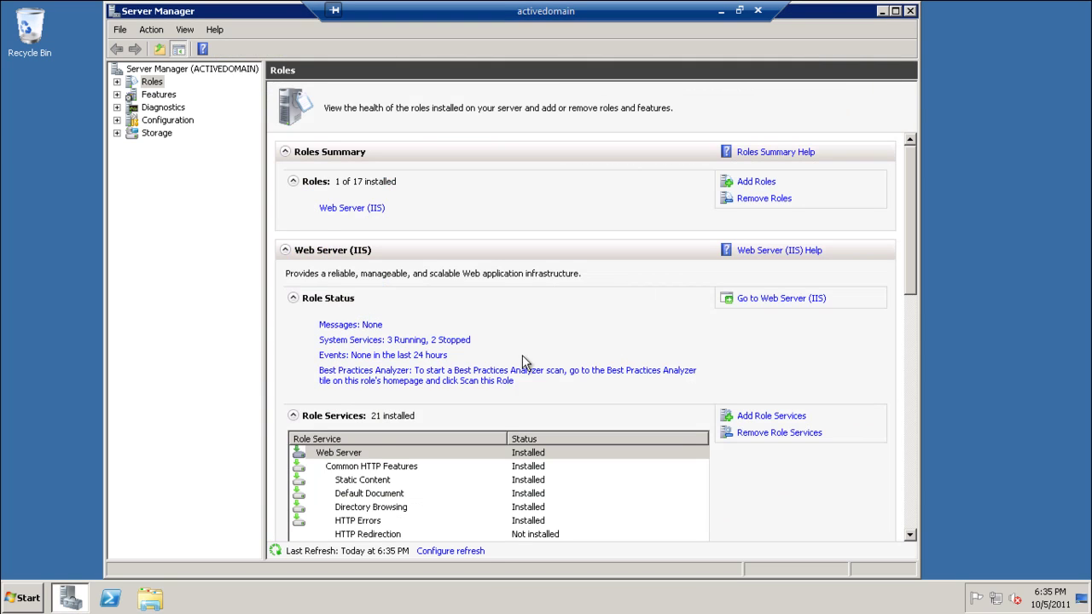
- Reopen IIS Manager by running inetmgr
click(21, 596)
click(253, 503)
text(inetmgr)
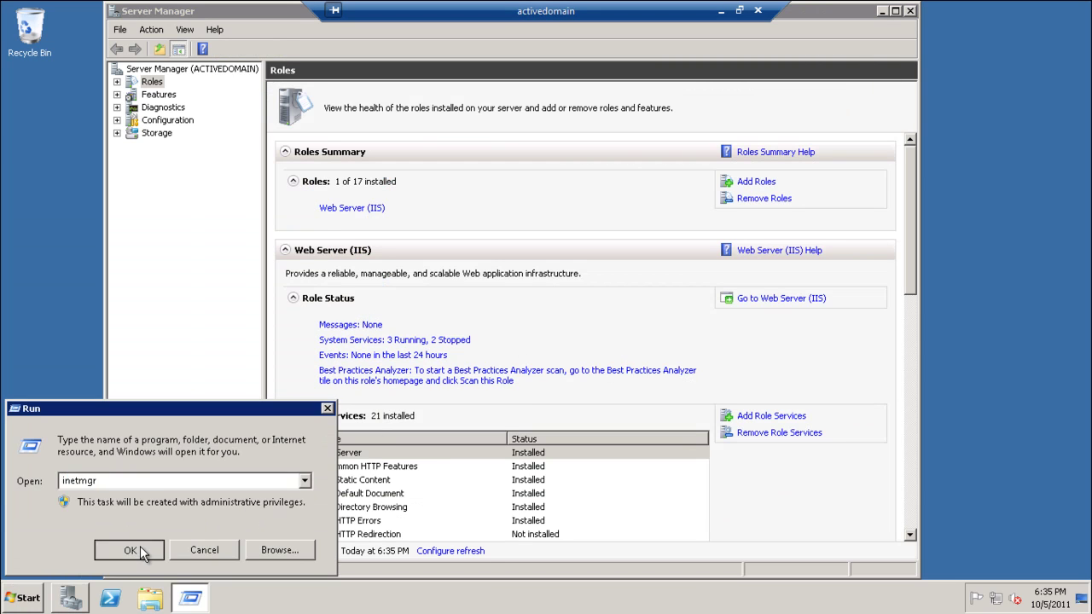
click(140, 550)
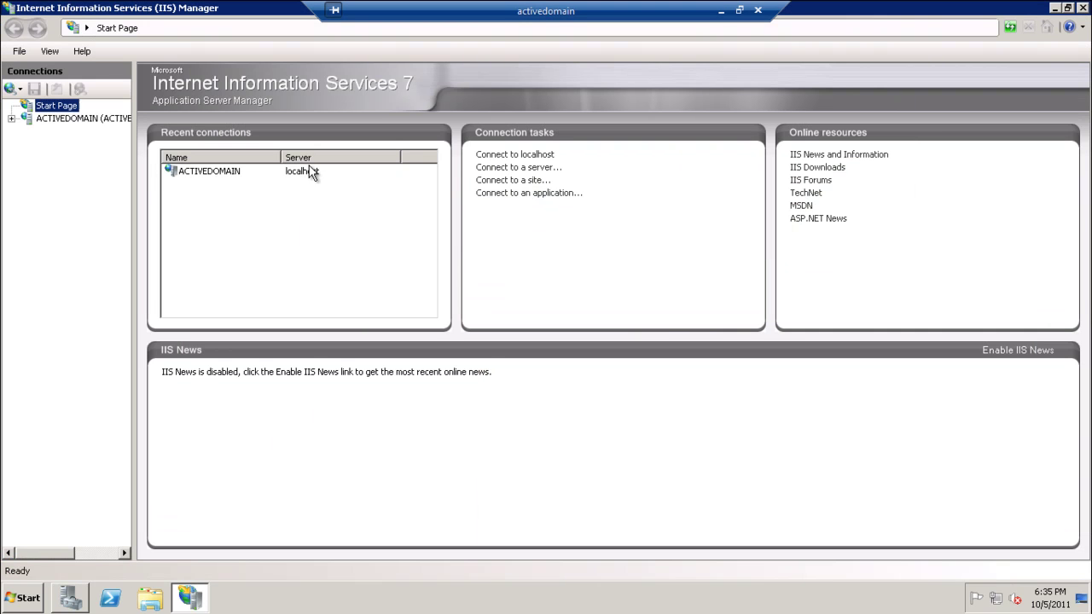
- Open the ACTIVEDOMAIN server's Management Service Delegation feature and view its feature settings
click(79, 118)
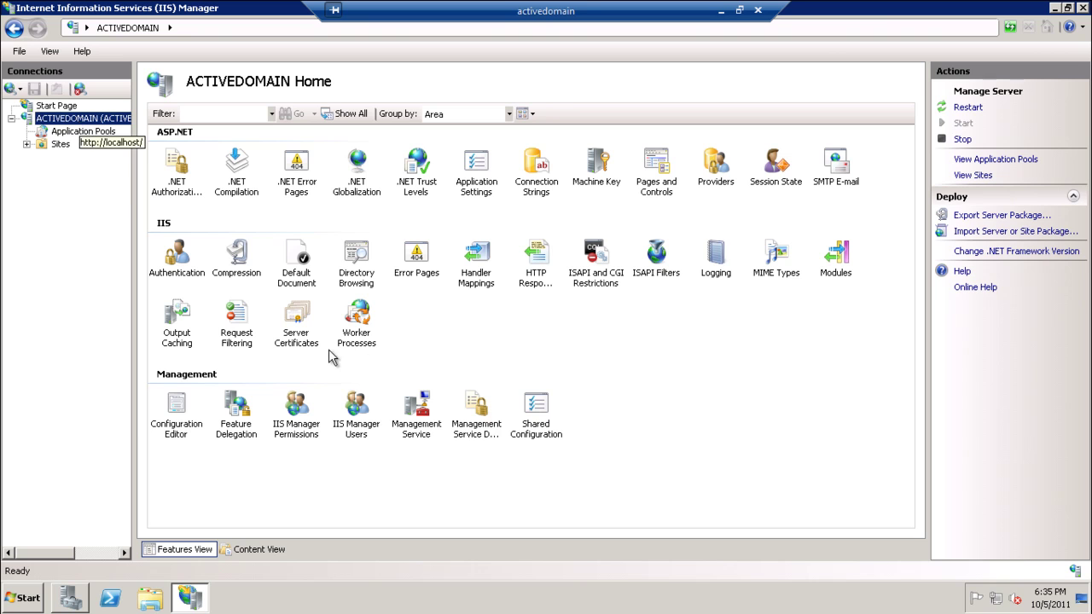
click(477, 442)
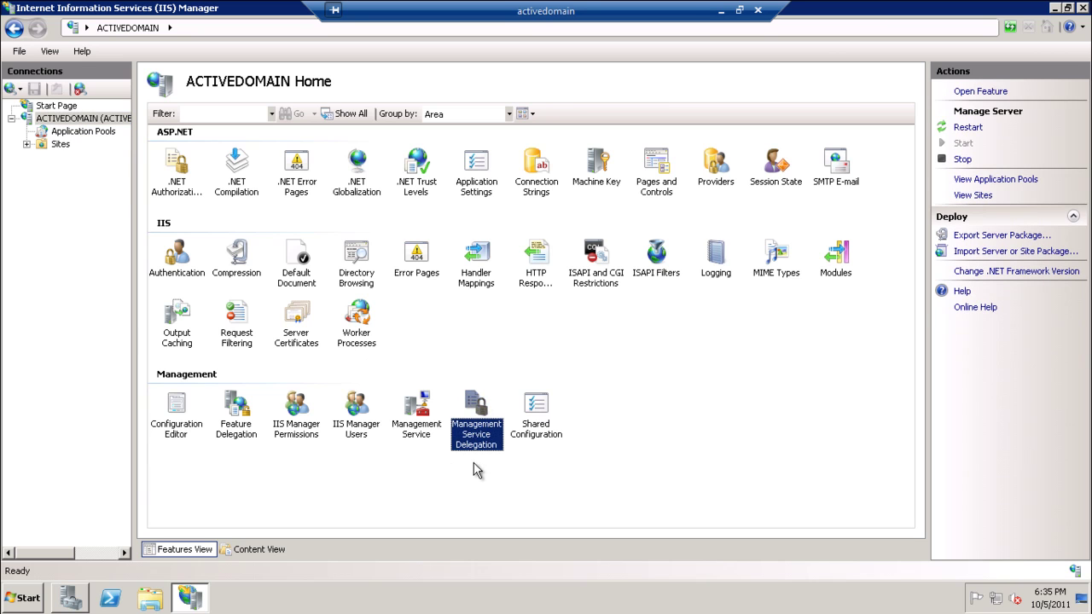
double_click(476, 417)
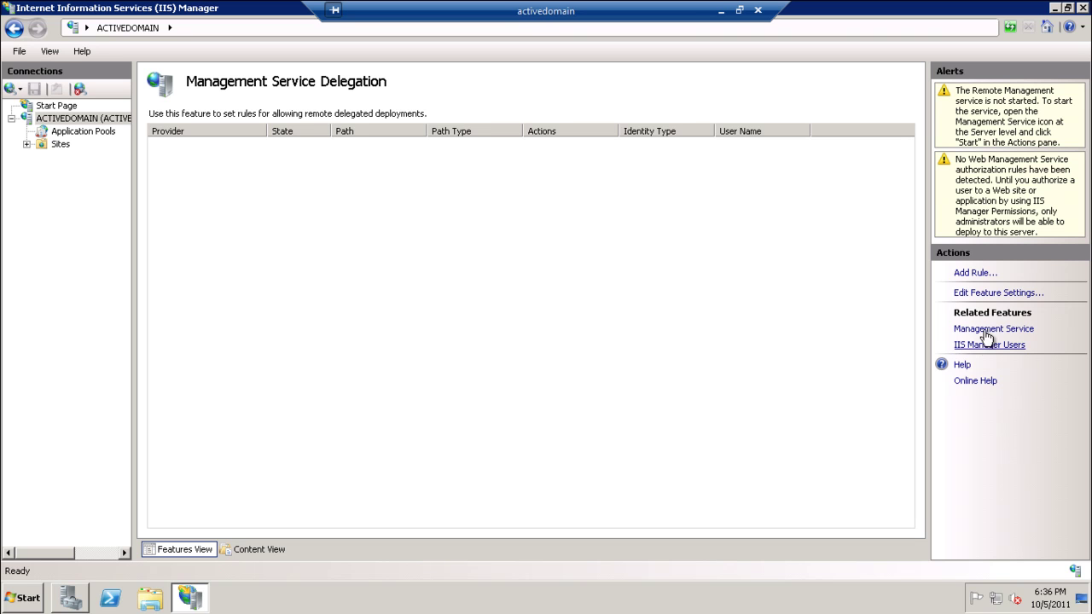
click(994, 293)
click(581, 335)
- Enable remote connections in the server's Management Service feature and start the service, saving the changed settings
click(992, 328)
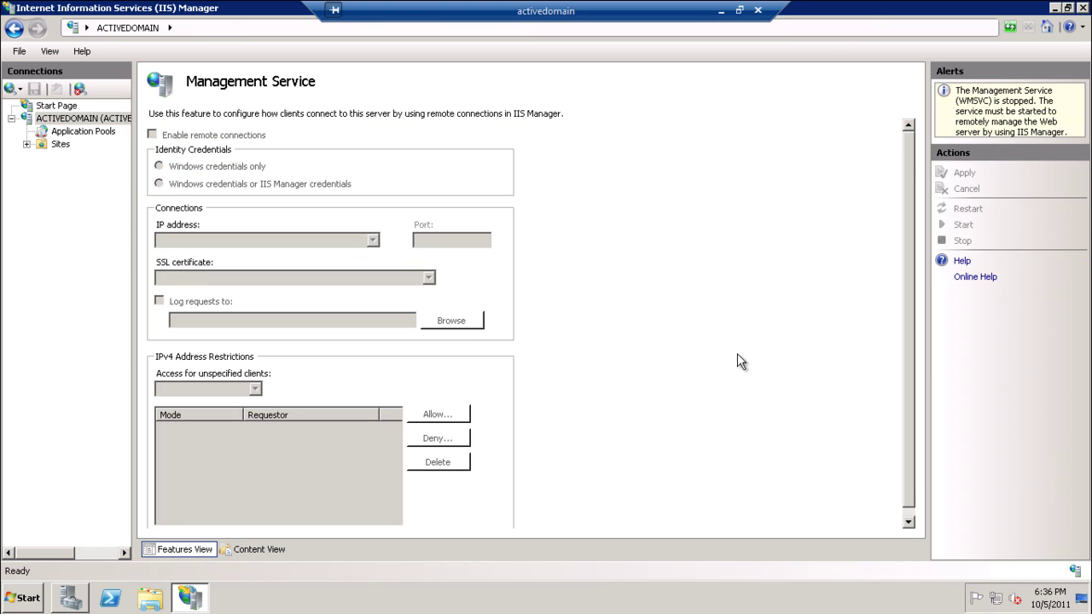
click(83, 119)
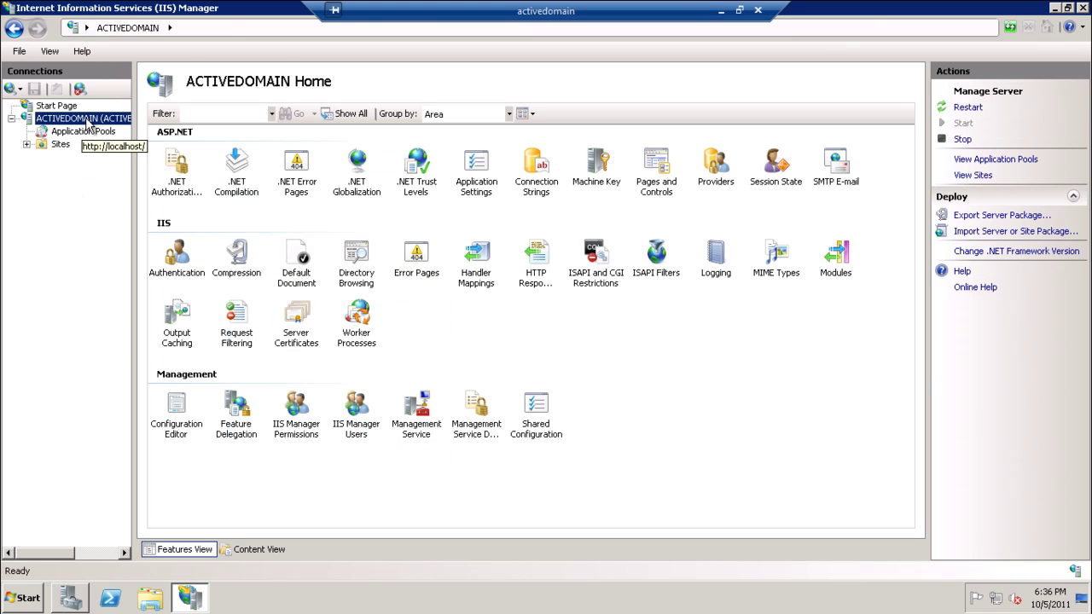
double_click(420, 418)
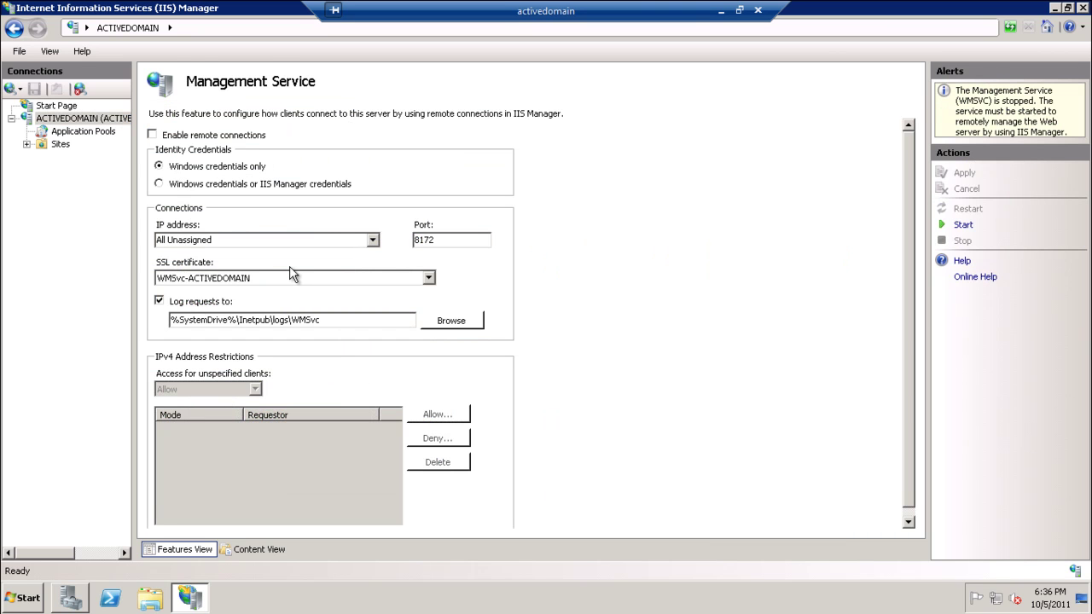
click(236, 139)
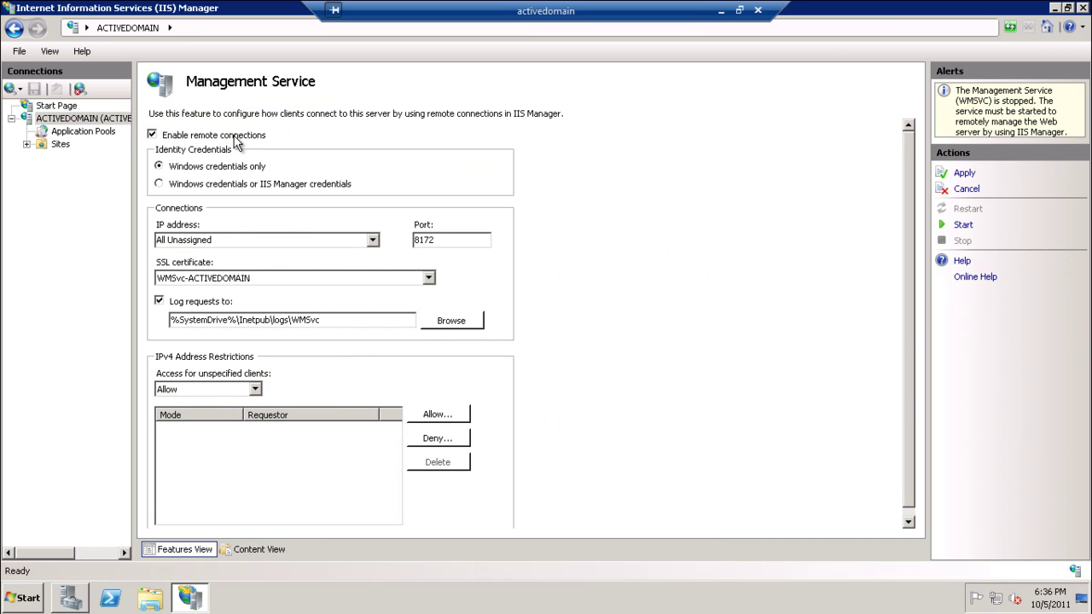
click(964, 227)
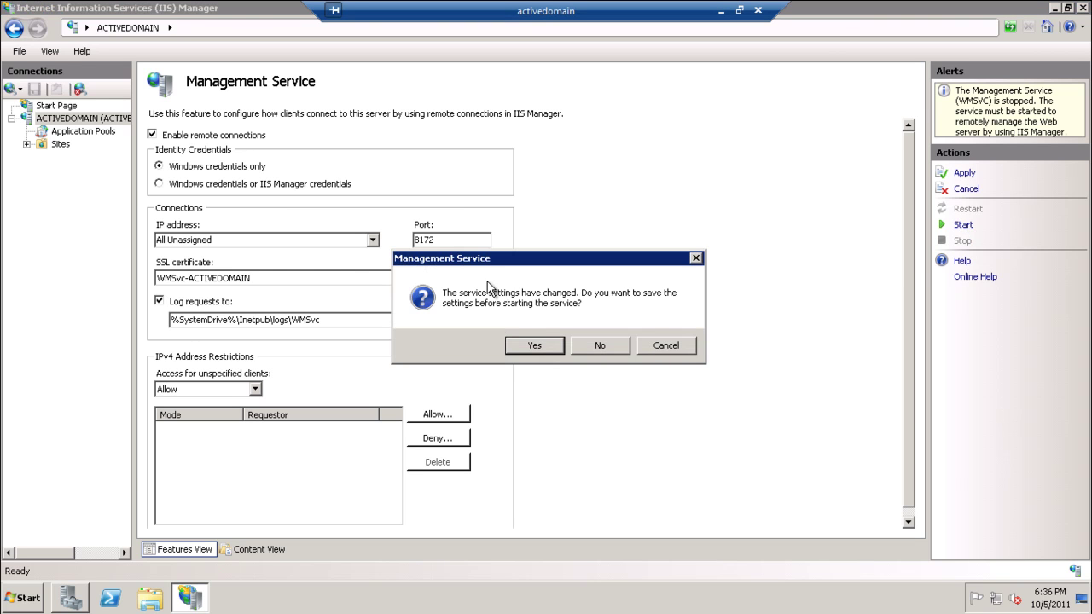
click(534, 346)
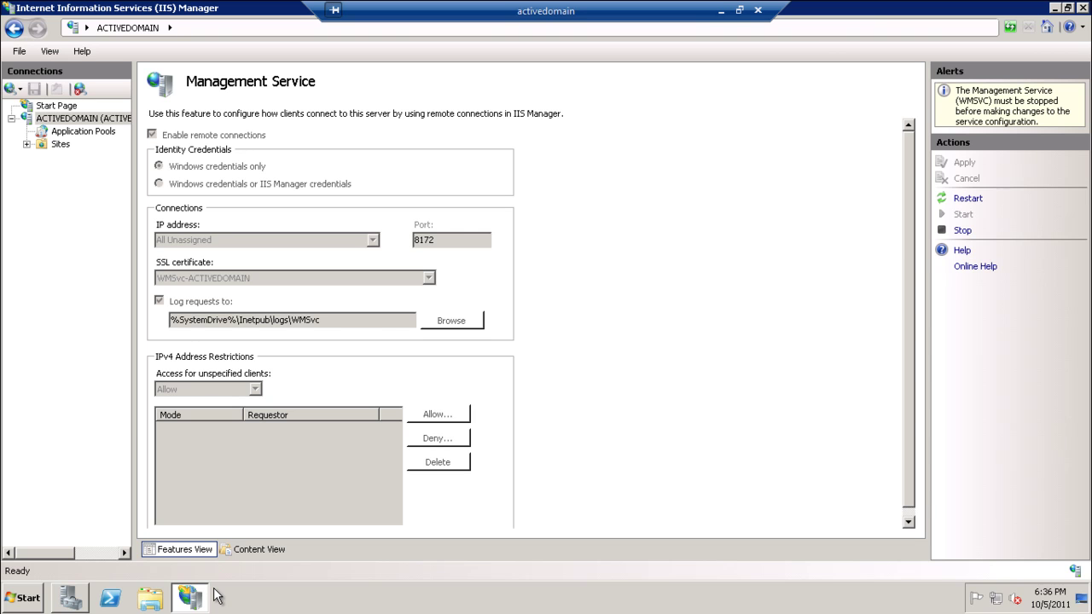
- Return to the ACTIVEDOMAIN home page in IIS Manager and open the Windows Services console
click(99, 132)
click(97, 119)
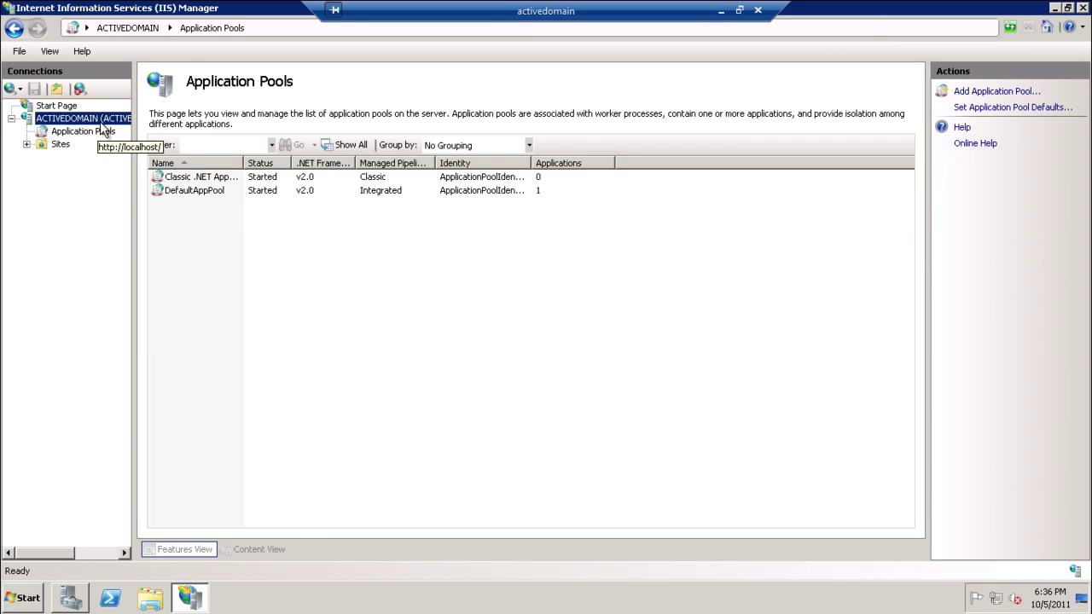
click(29, 598)
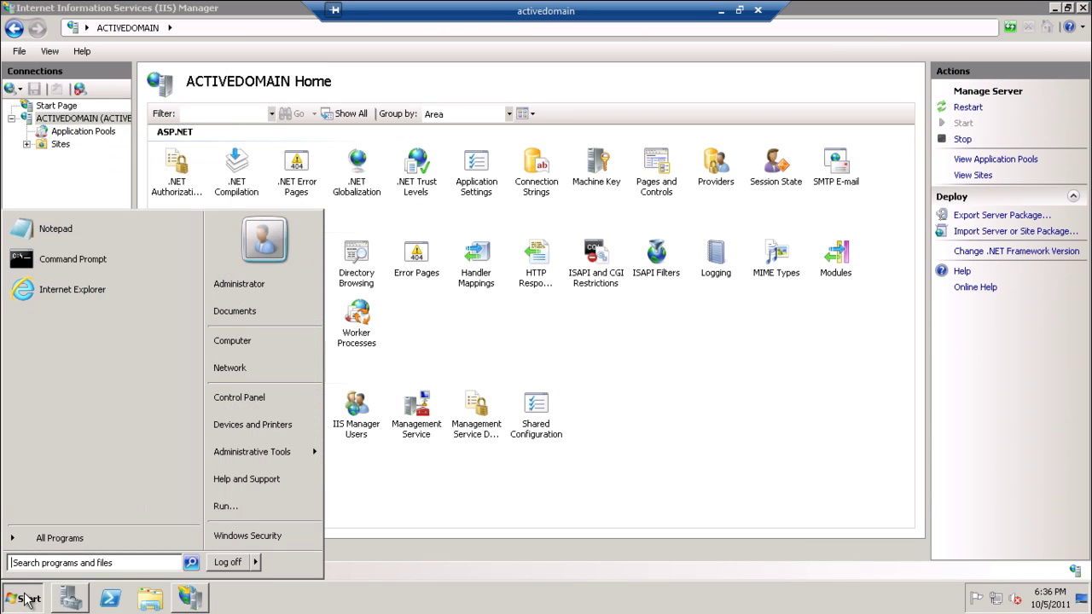
mouse_move(273, 462)
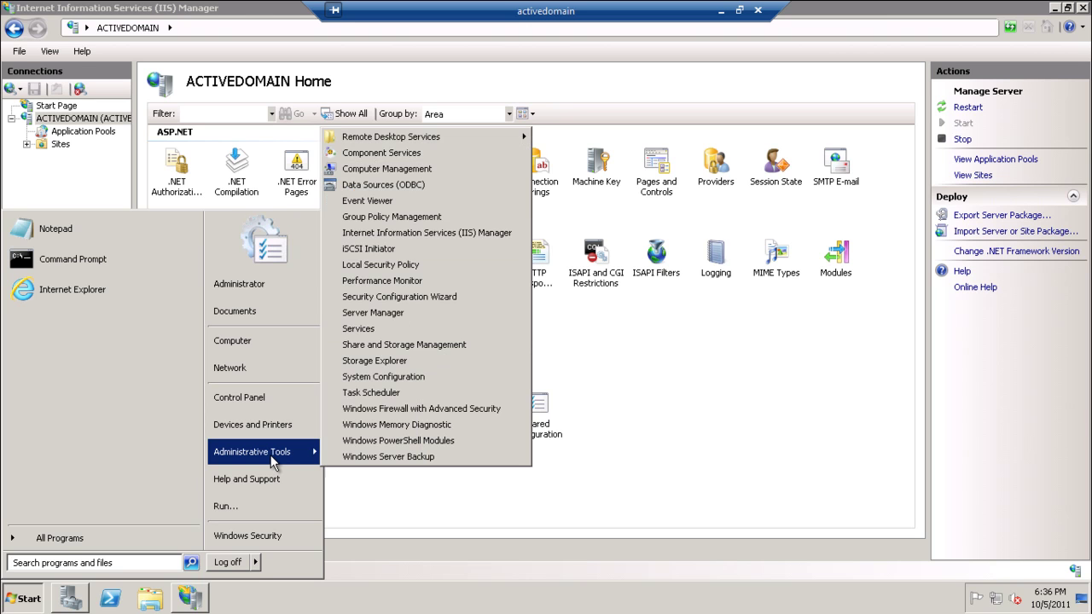
click(368, 328)
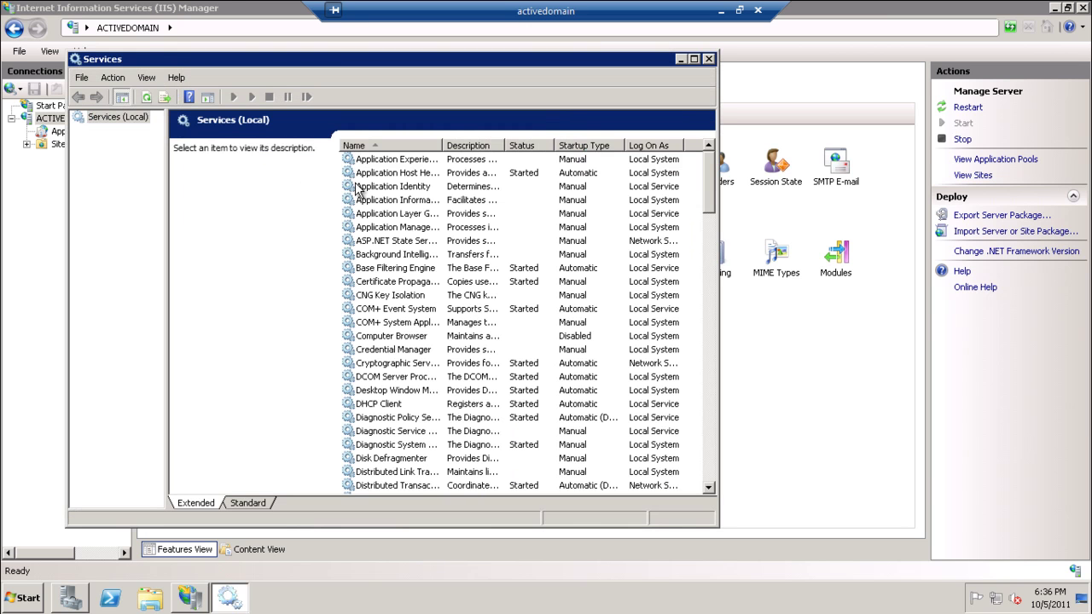
- Set the Web Management Service's startup type to Automatic and close the Services console
click(356, 187)
key(w)
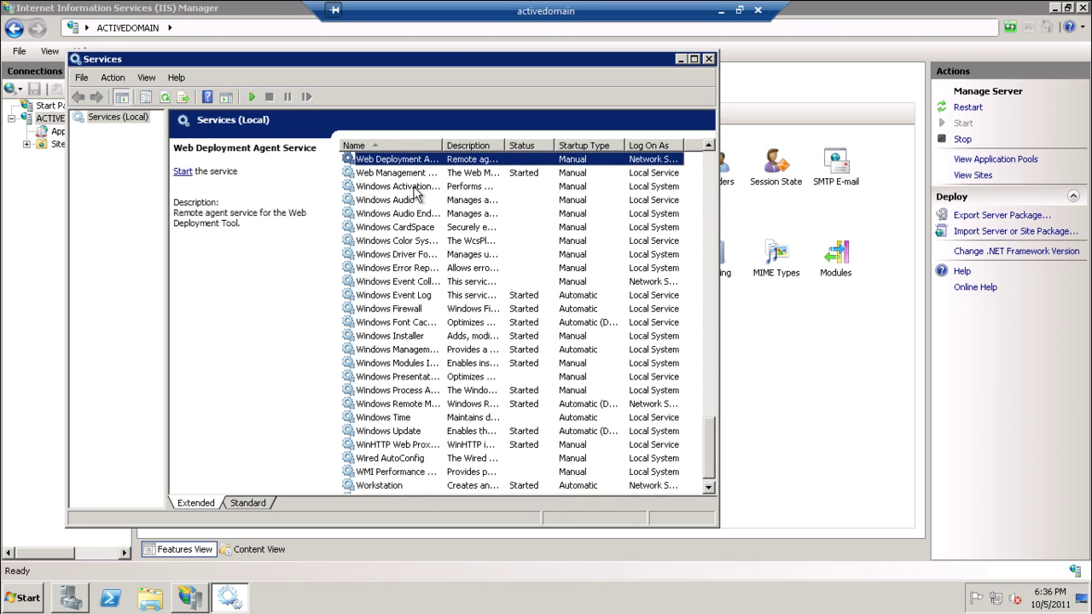
drag(442, 159, 536, 159)
click(445, 174)
double_click(447, 175)
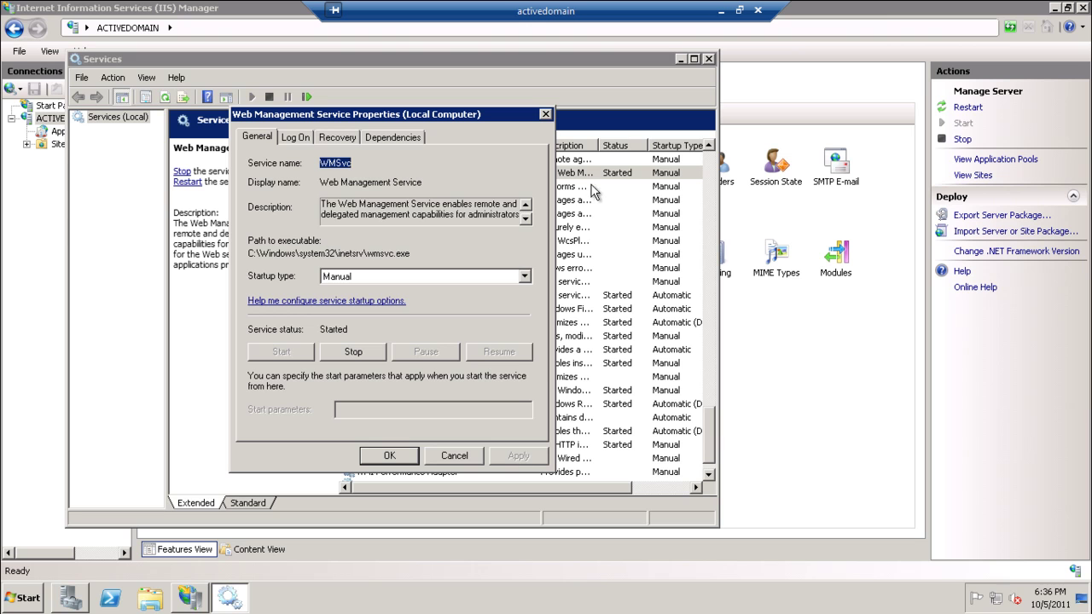
click(526, 277)
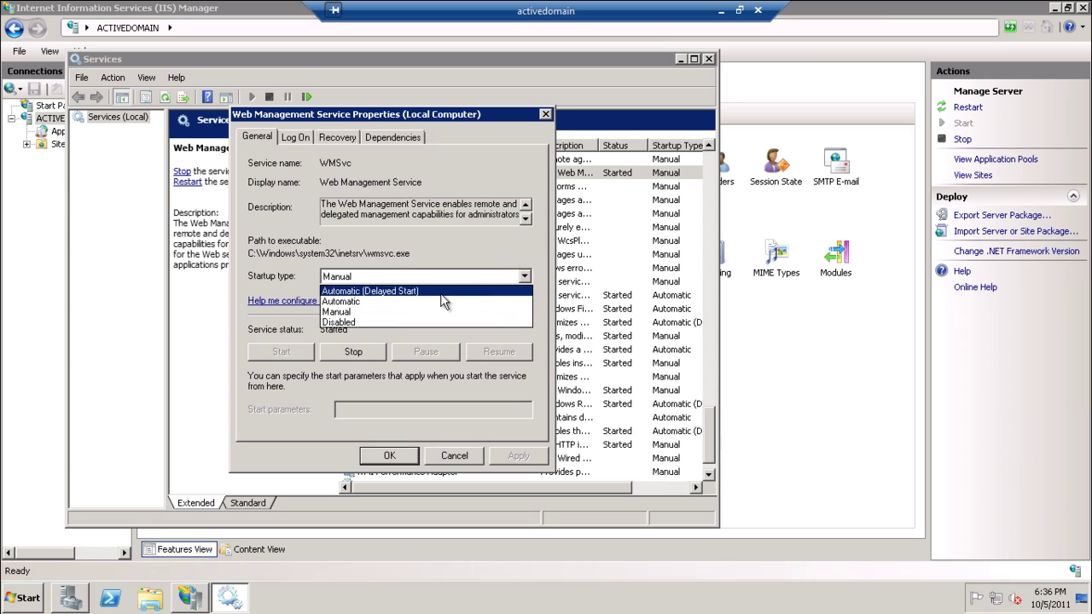
click(373, 302)
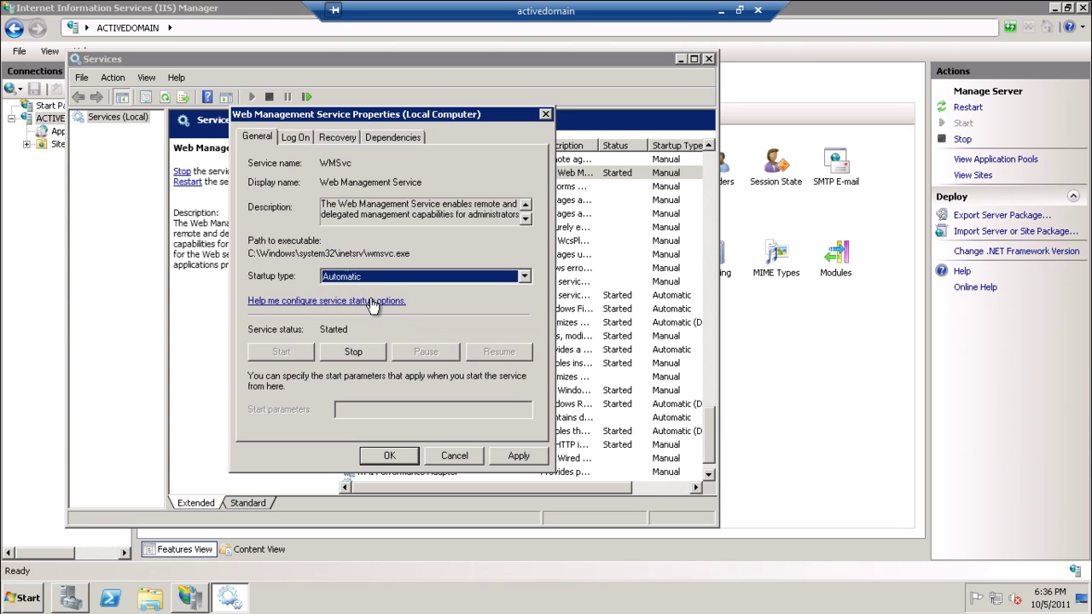
click(389, 456)
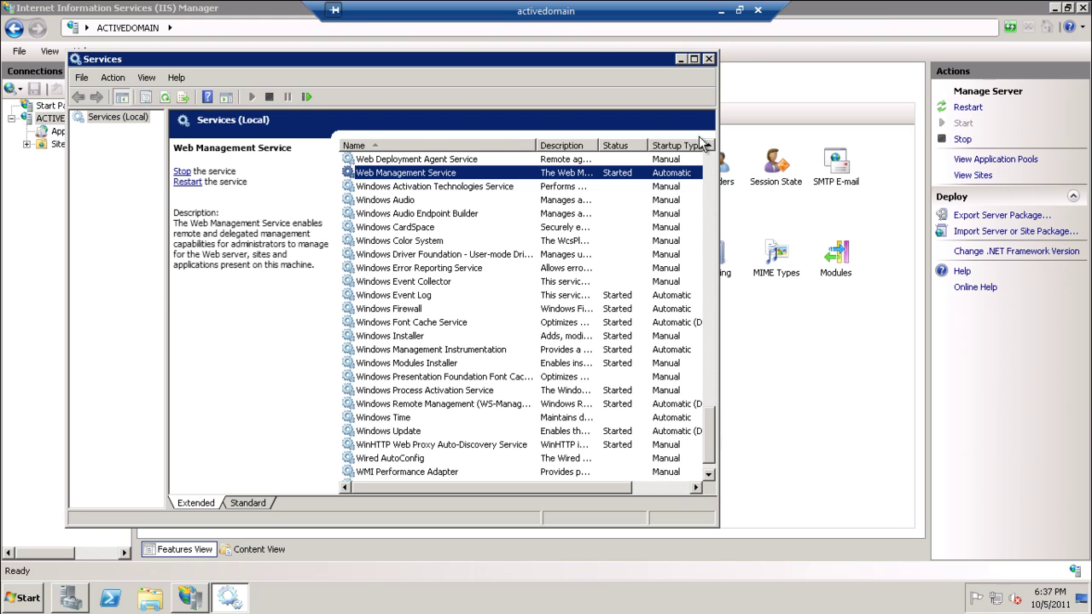
click(708, 59)
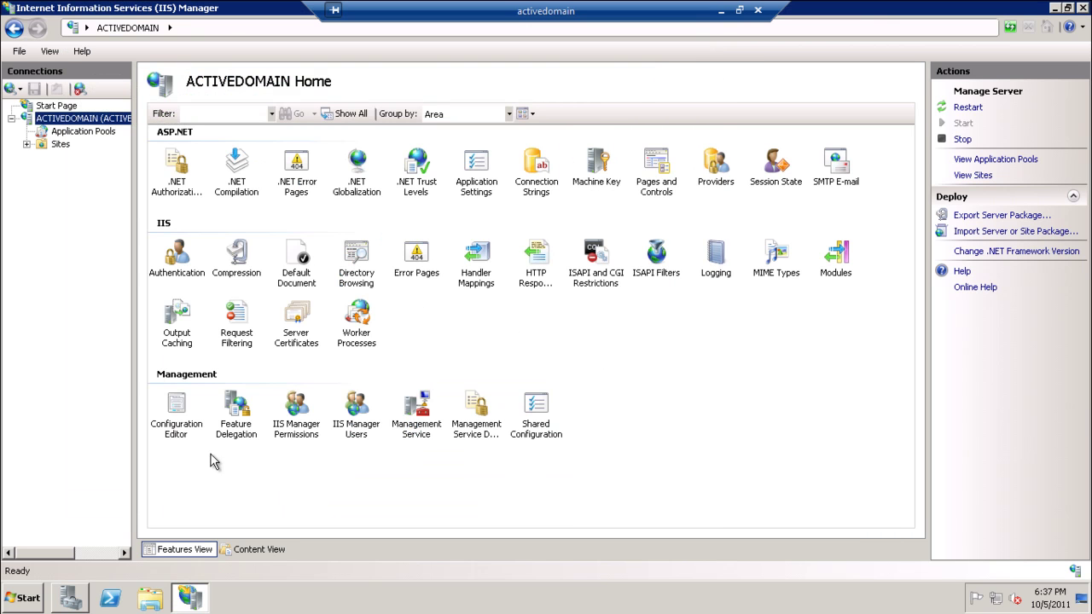
click(47, 603)
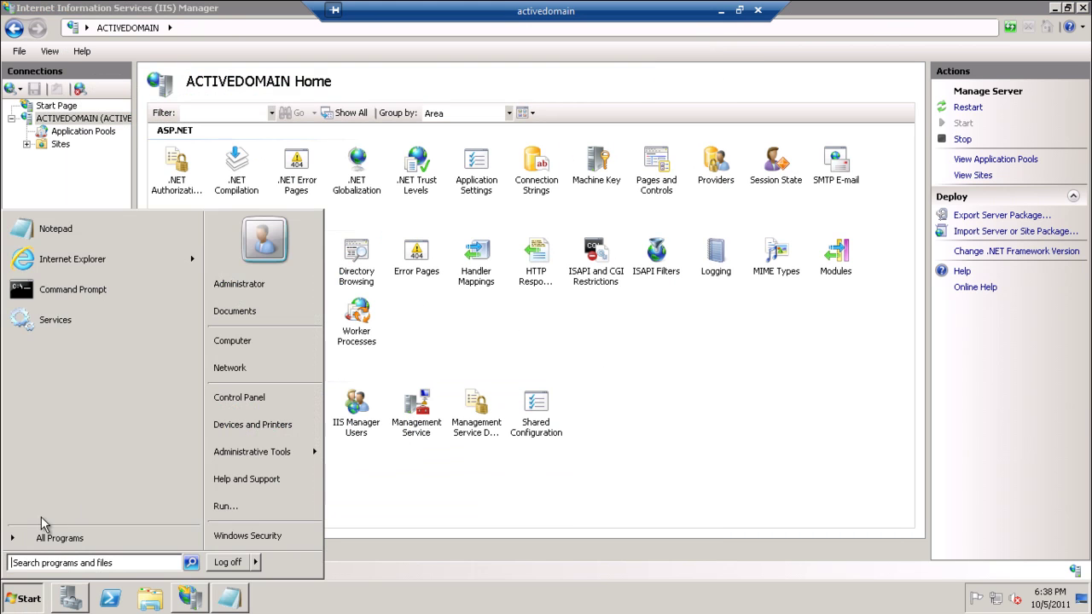
click(73, 266)
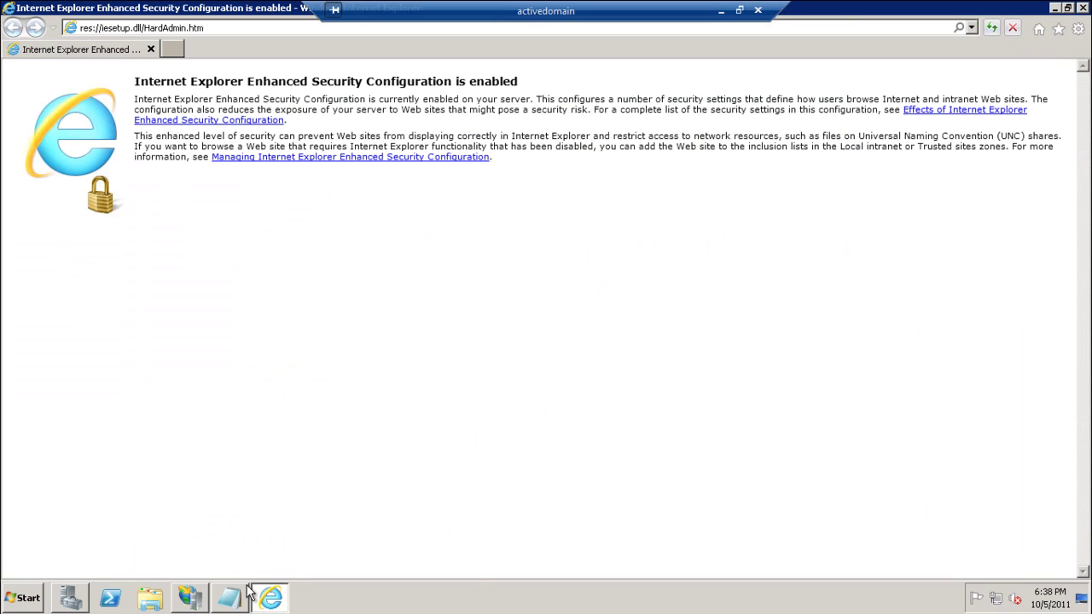
click(273, 600)
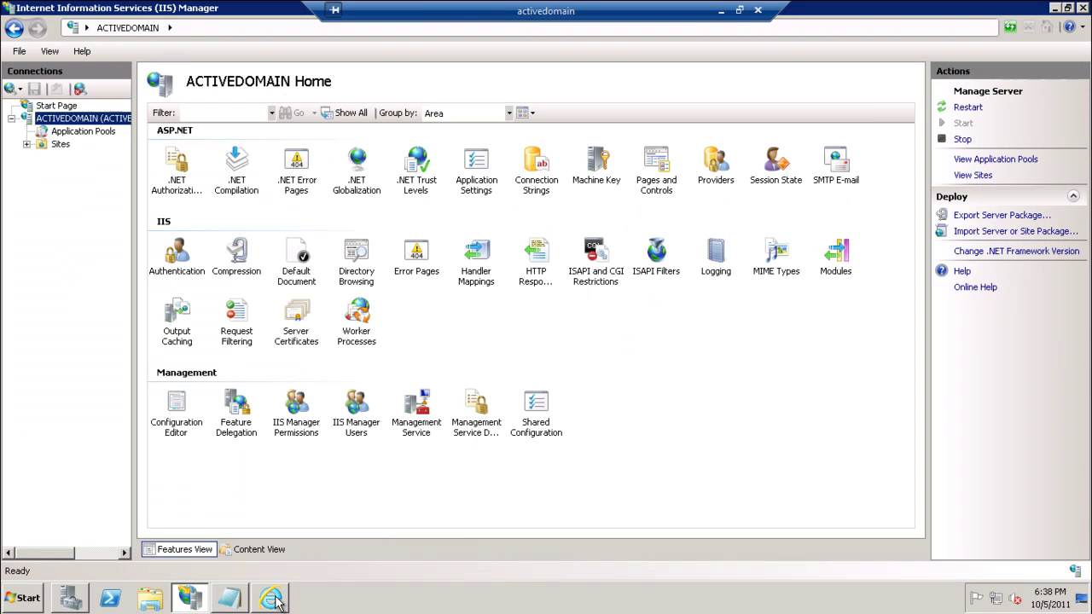
click(229, 599)
drag(317, 100, 38, 87)
key(ctrl+c)
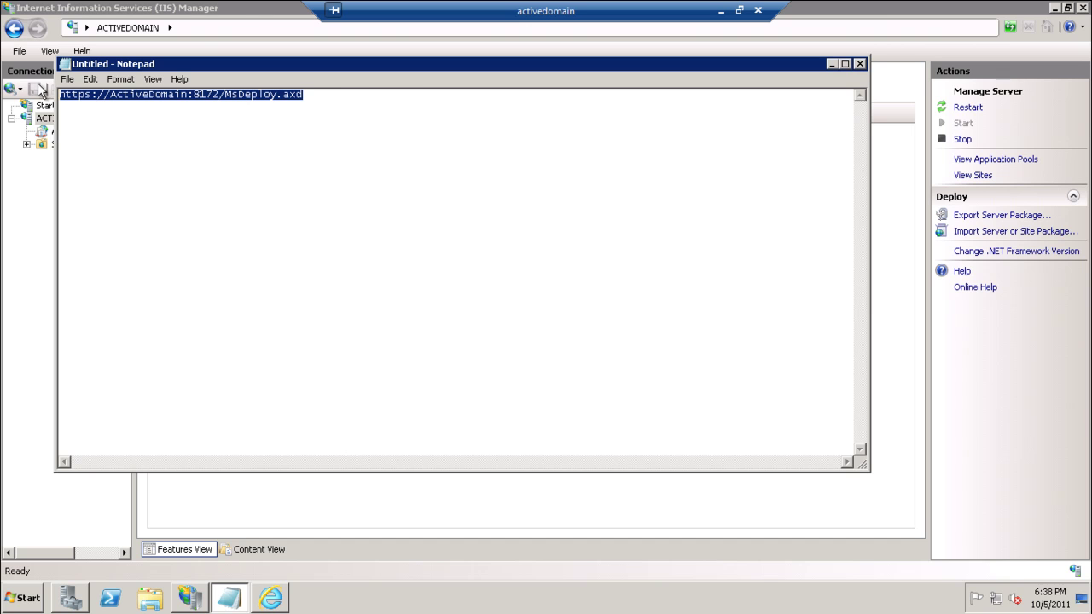
- Load the copied MsDeploy.axd address in Internet Explorer, accepting the secure-connection alerts and continuing past the certificate warning
click(271, 599)
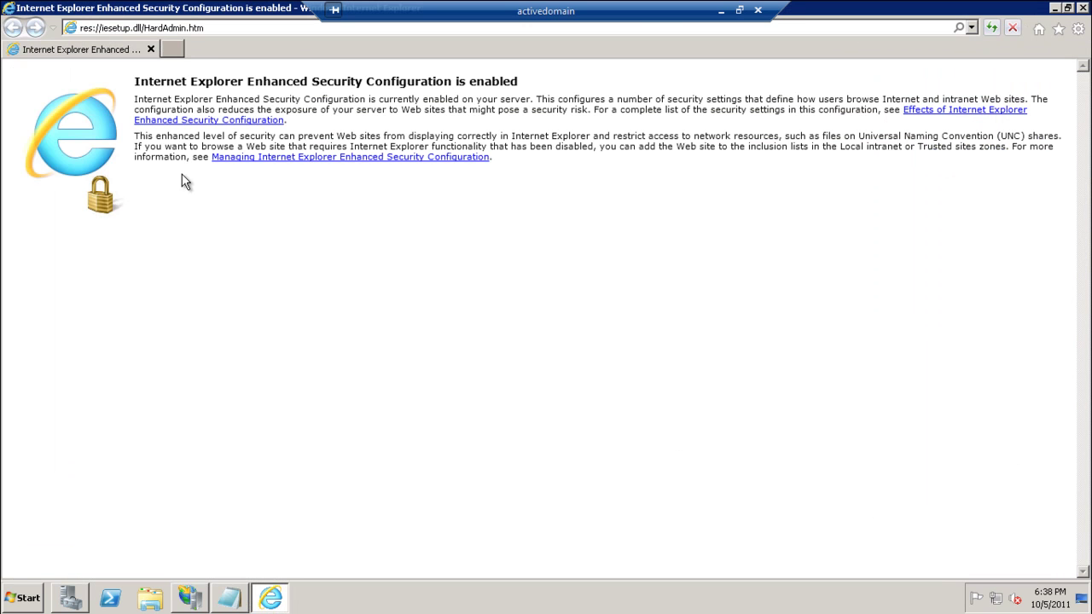
click(248, 28)
key(ctrl+v)
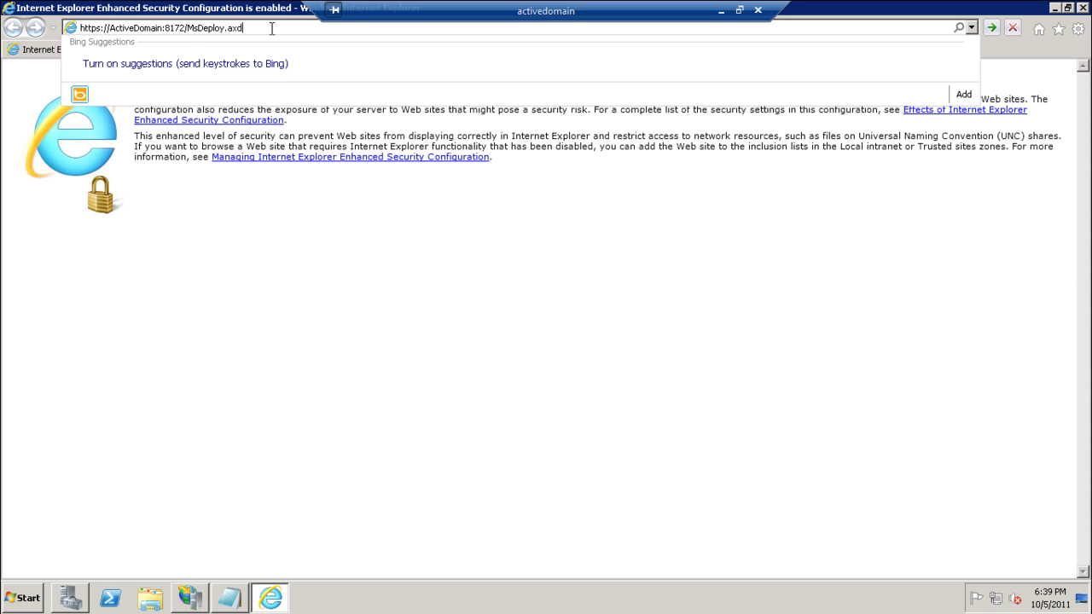
key(Return)
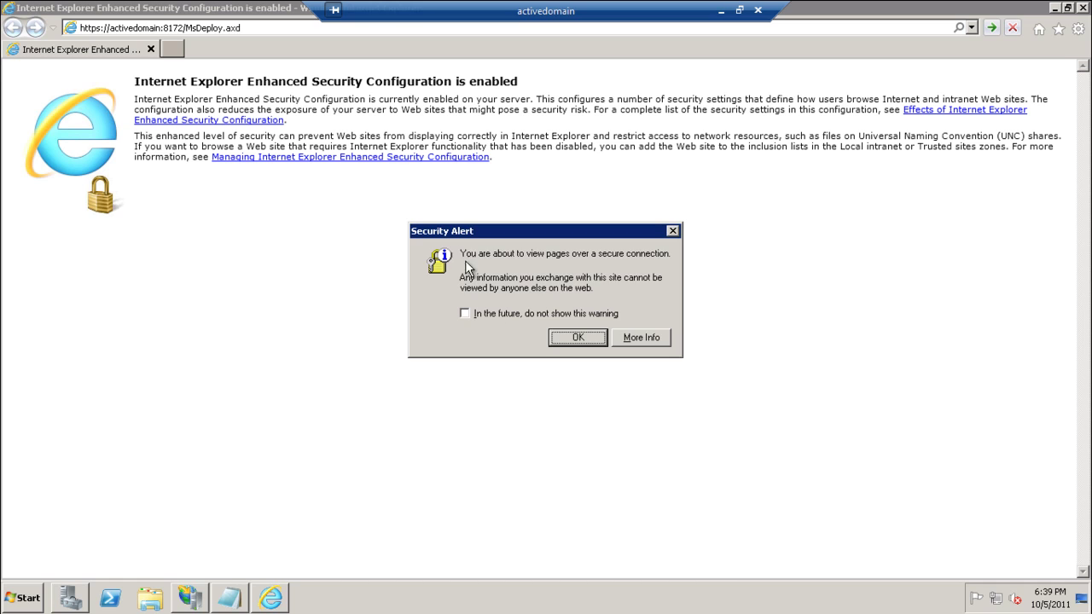
click(575, 338)
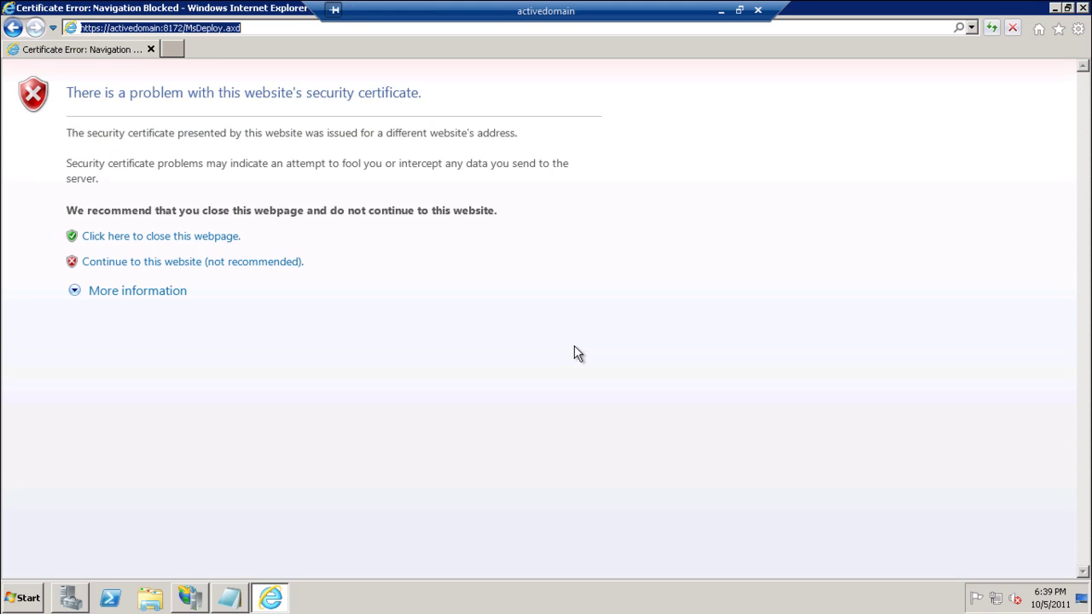
click(262, 262)
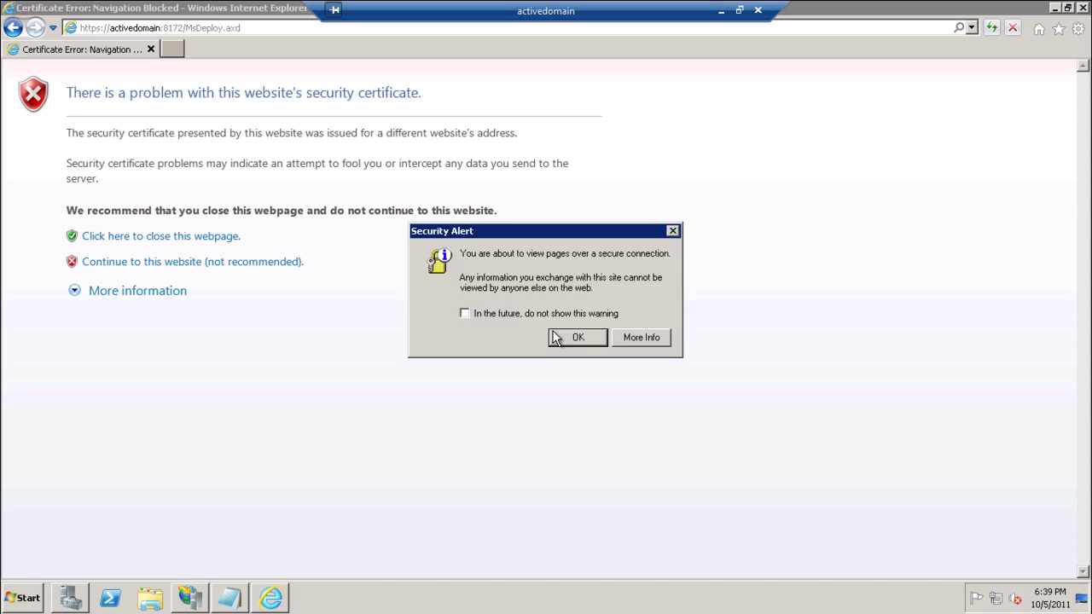
click(554, 338)
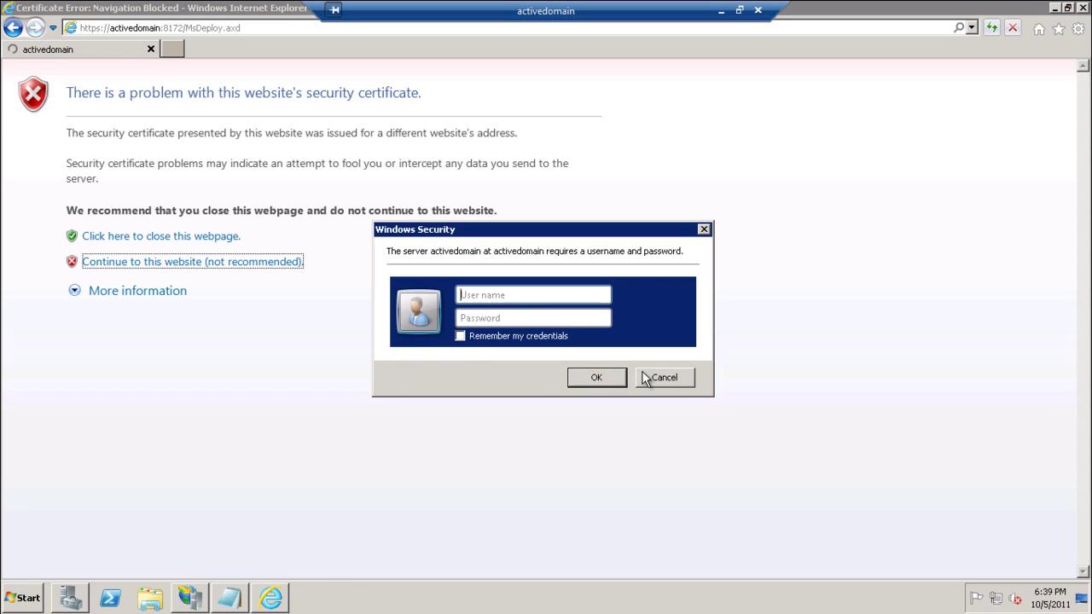